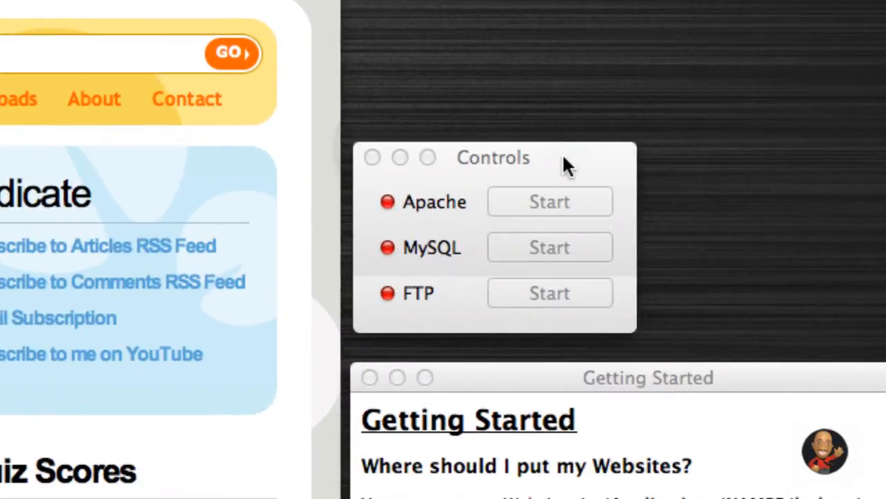
- Start the Apache (ports 80/443) and MySQL (port 3306) servers in XAMPP Control
left_click(563, 158)
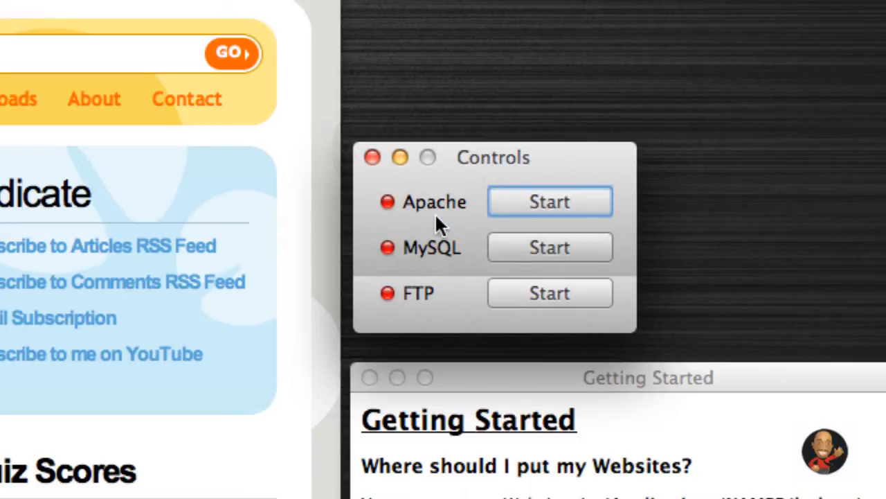
left_click(523, 201)
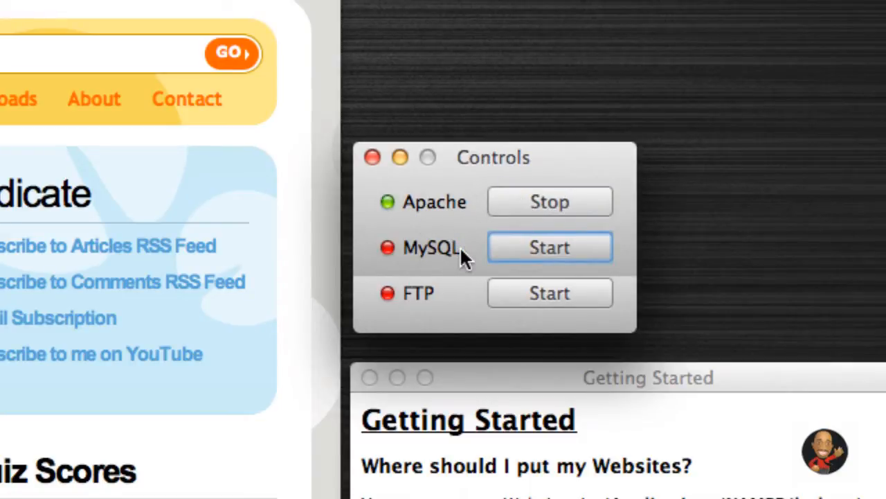
left_click(523, 248)
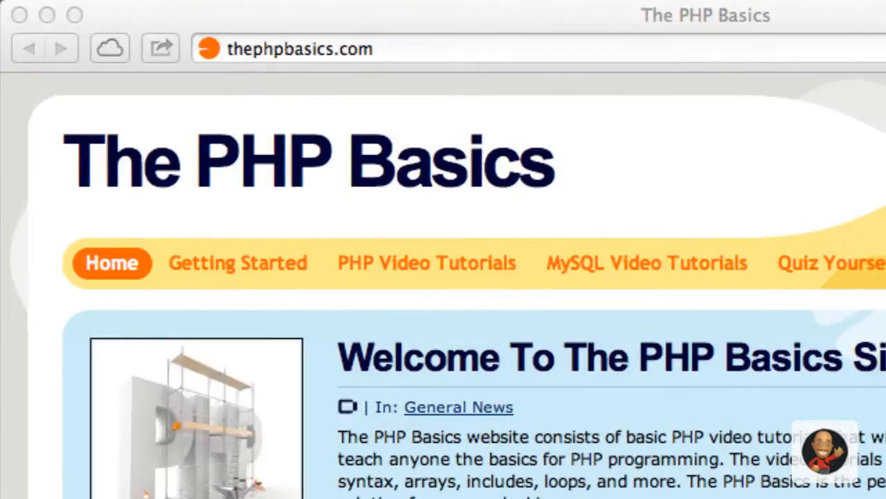
- Load localhost in Safari and go to phpMyAdmin from the XAMPP start page
left_click(681, 43)
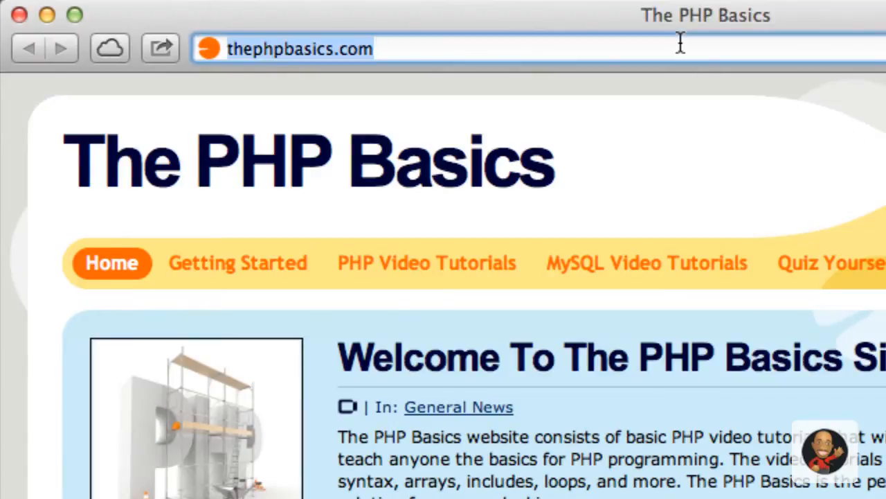
type("localhost")
key("Return")
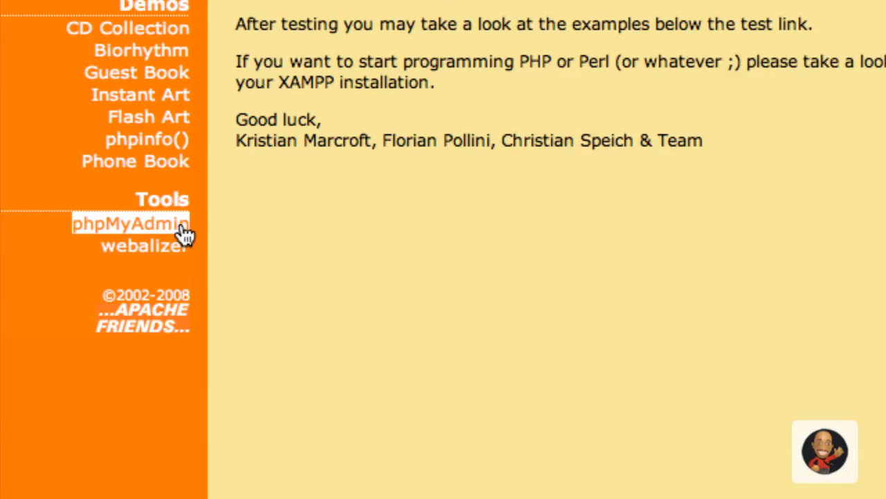
left_click(181, 229)
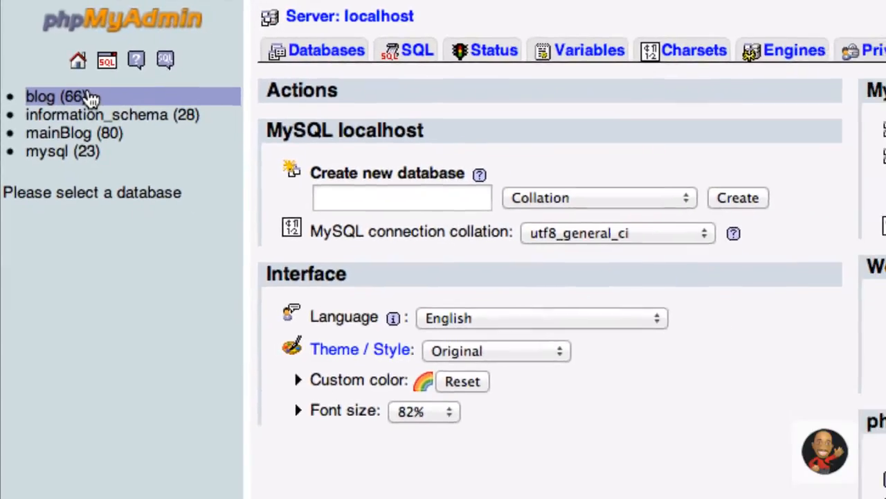
left_click(103, 109)
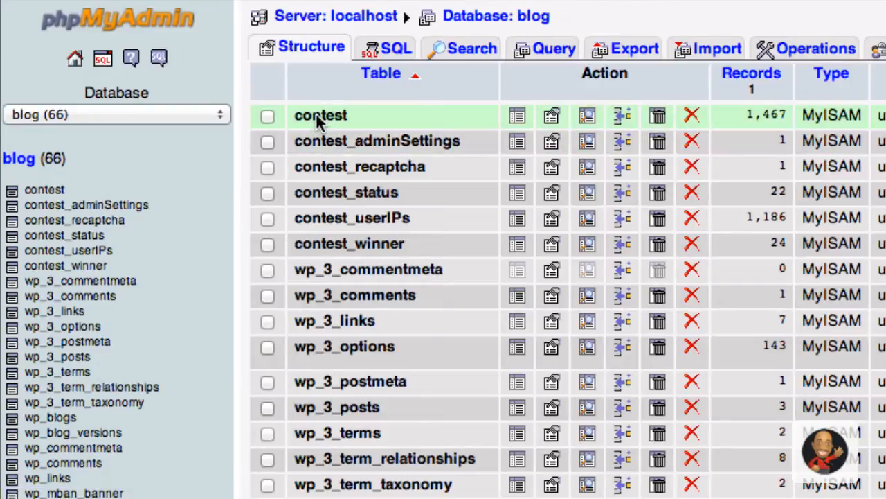
left_click(56, 196)
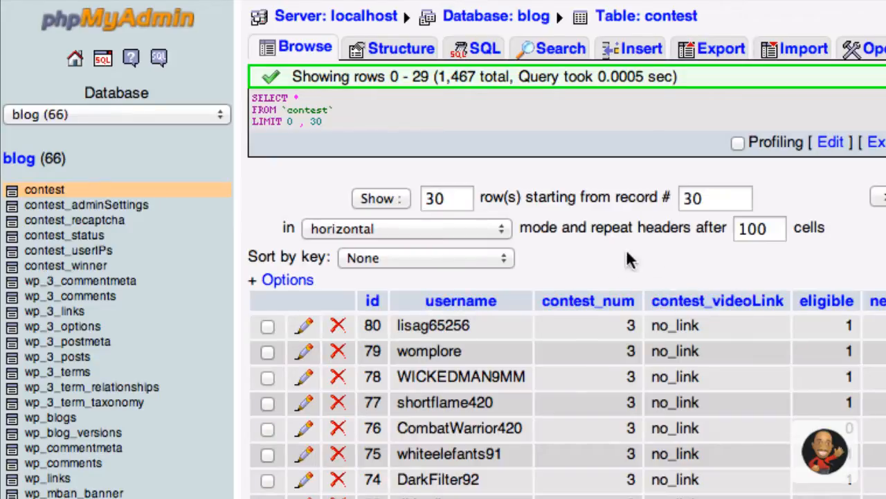
scroll(462, 367, "down", 4)
scroll(462, 366, "down", 5)
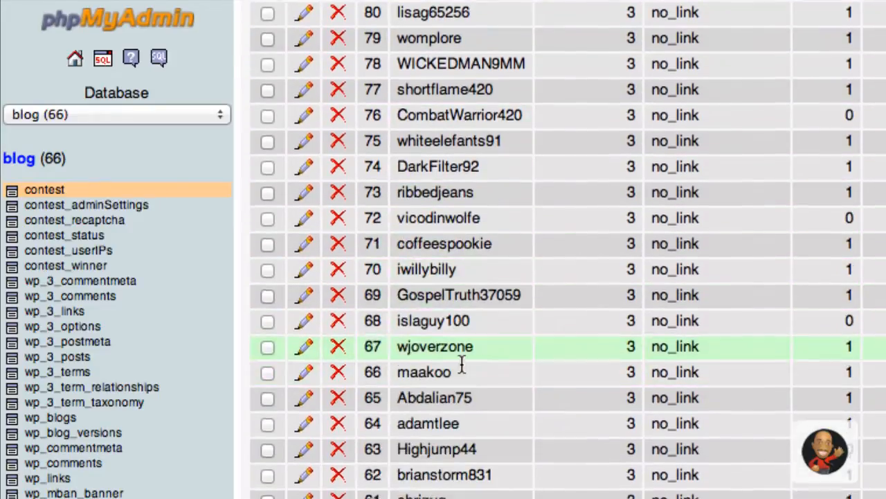
scroll(460, 411, "up", 9)
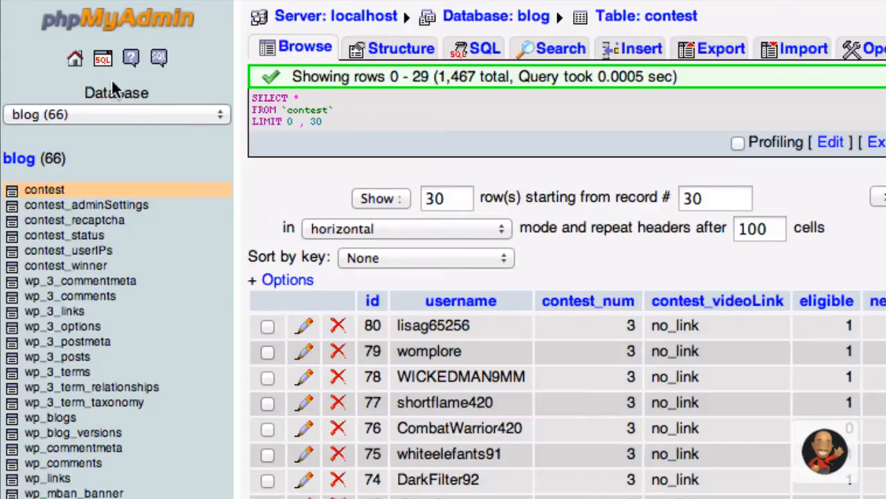
left_click(74, 60)
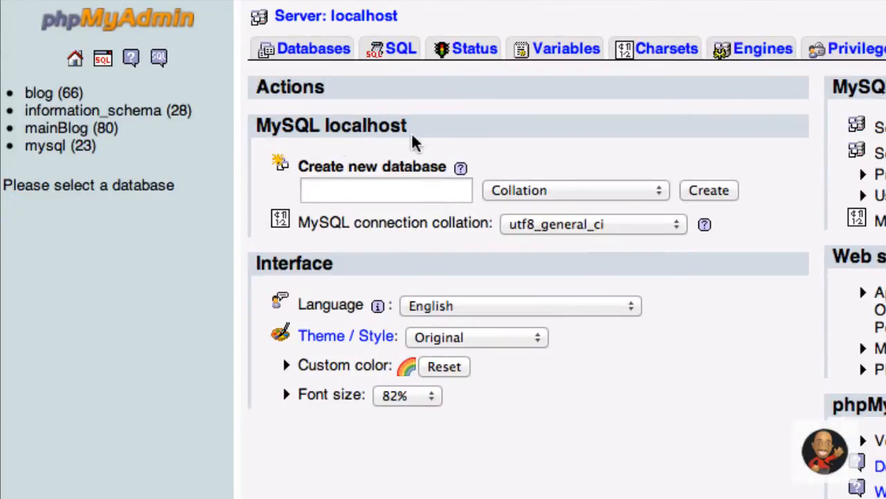
- Create an empty database called phoneBook on the local server
left_click(390, 194)
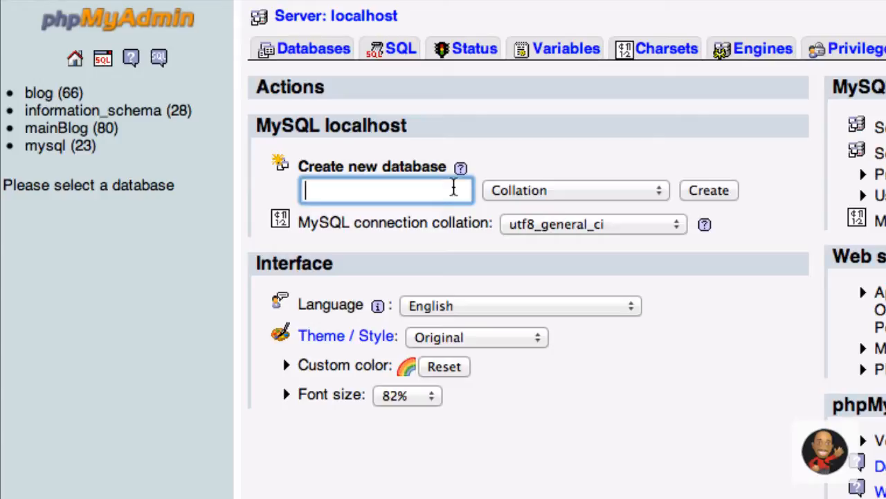
type("phone")
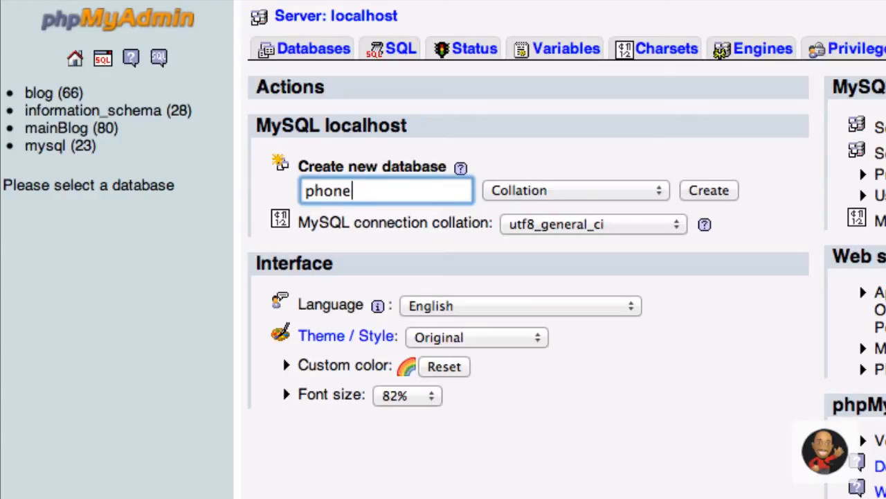
type("Book")
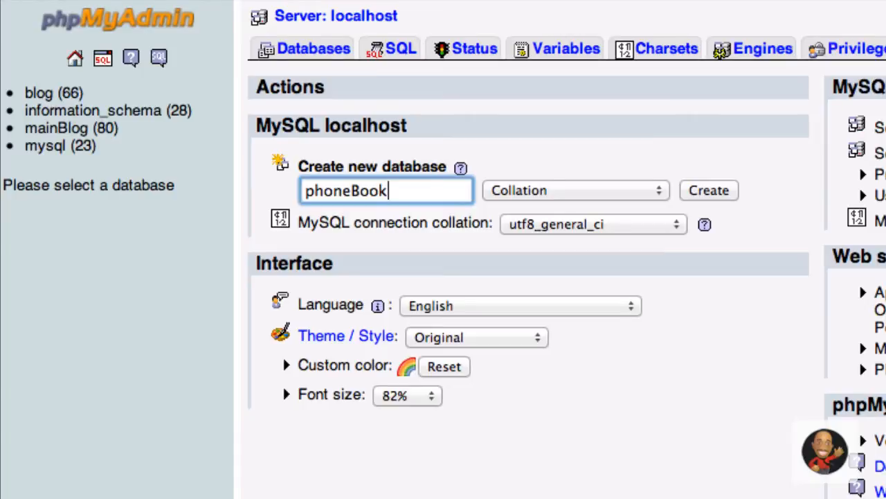
left_click(716, 194)
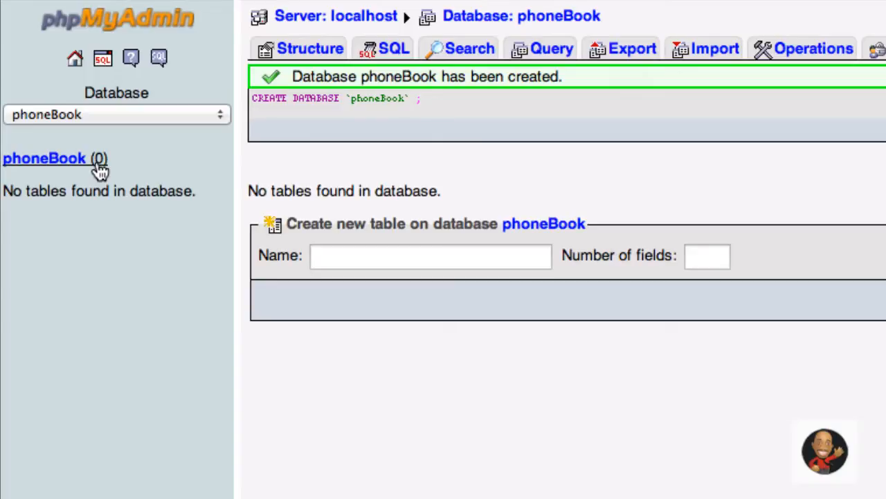
- Start a new table named contacts with 3 fields in phoneBook
left_click(370, 257)
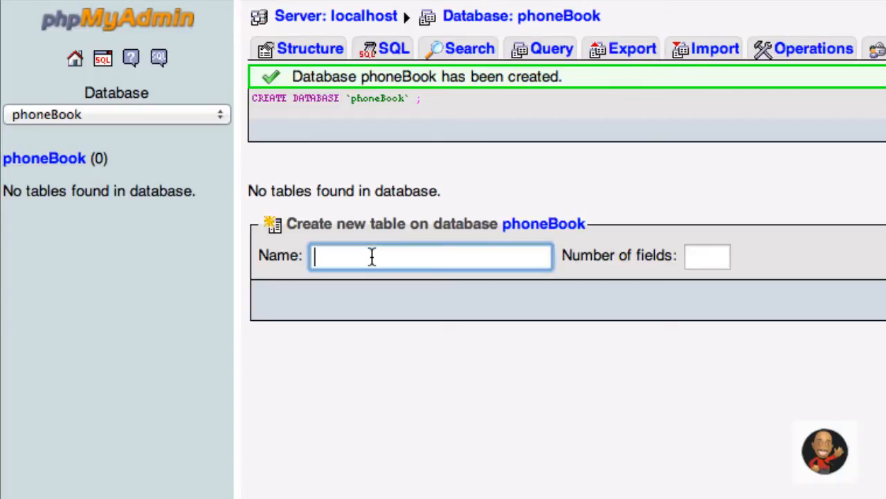
type("contacts")
left_click(716, 257)
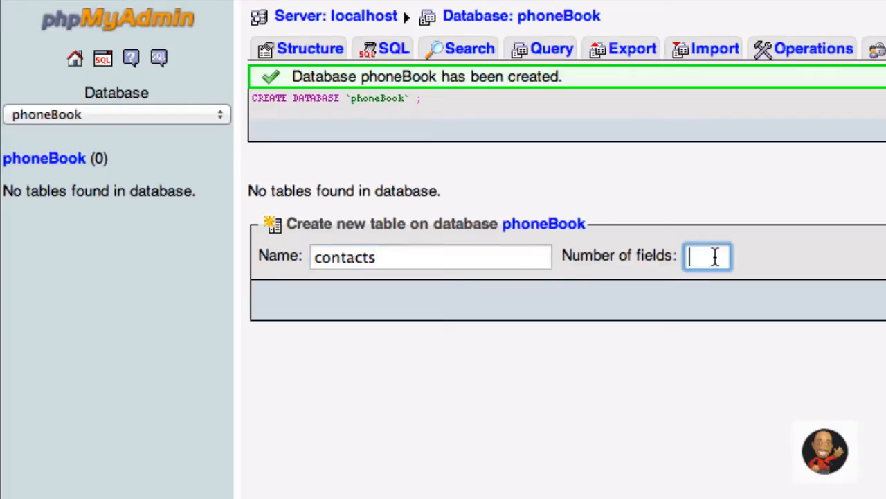
type("3")
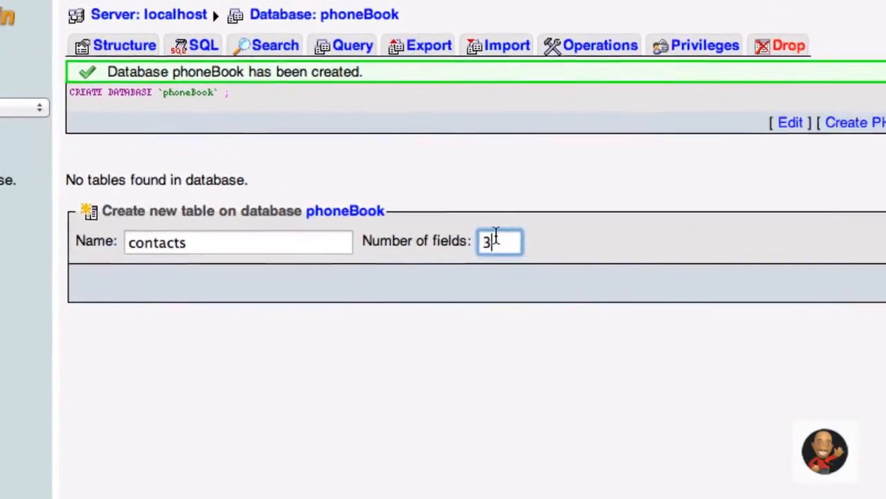
left_click(855, 279)
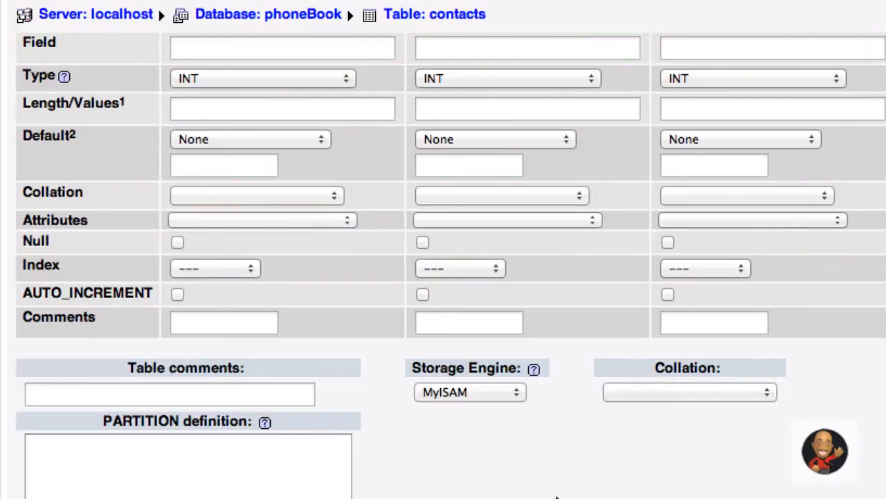
- Enter the field names firstName, lastName and phoneNumber in the table form
left_click(190, 48)
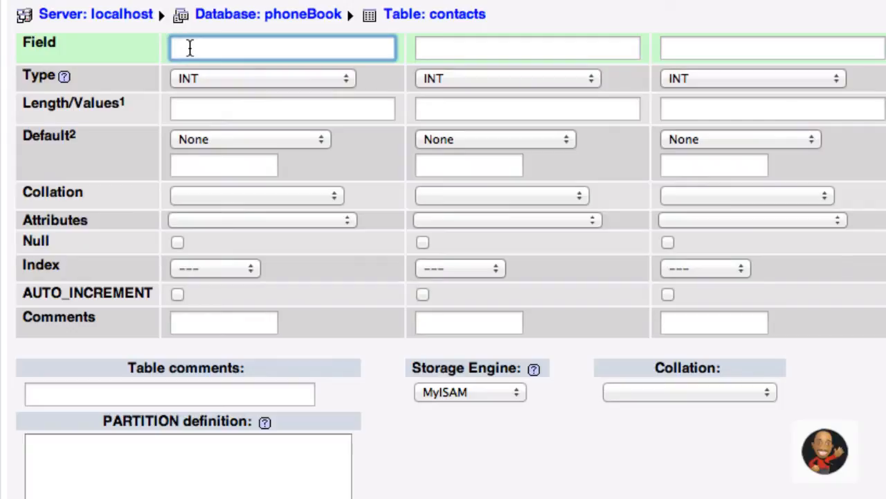
type("firstName")
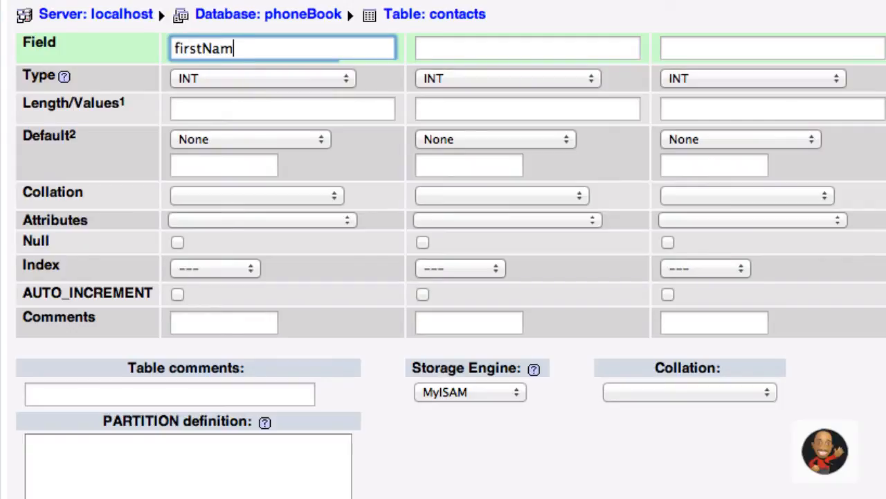
key("Tab")
type("lastnam")
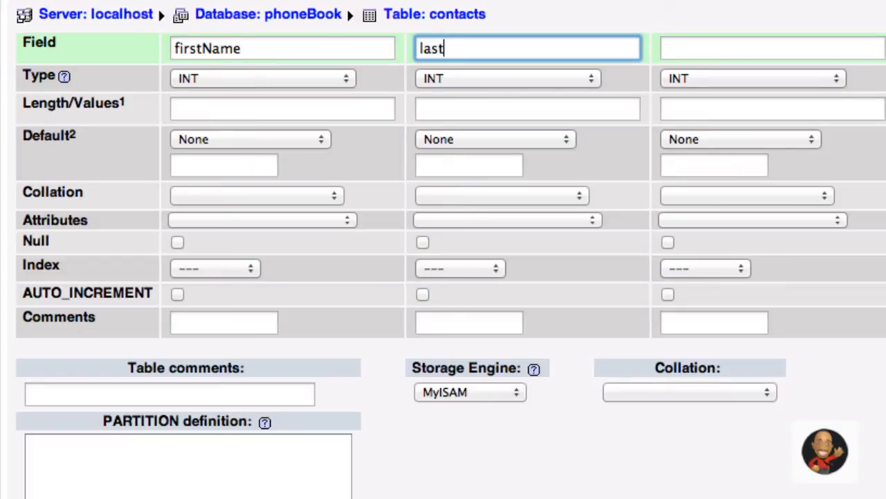
key("BackSpace")
key("BackSpace")
type("ame")
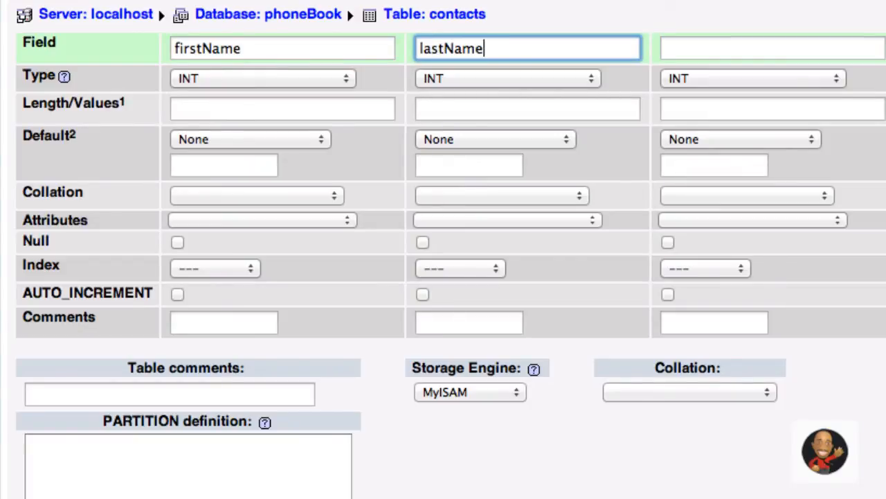
key("Tab")
type("phone")
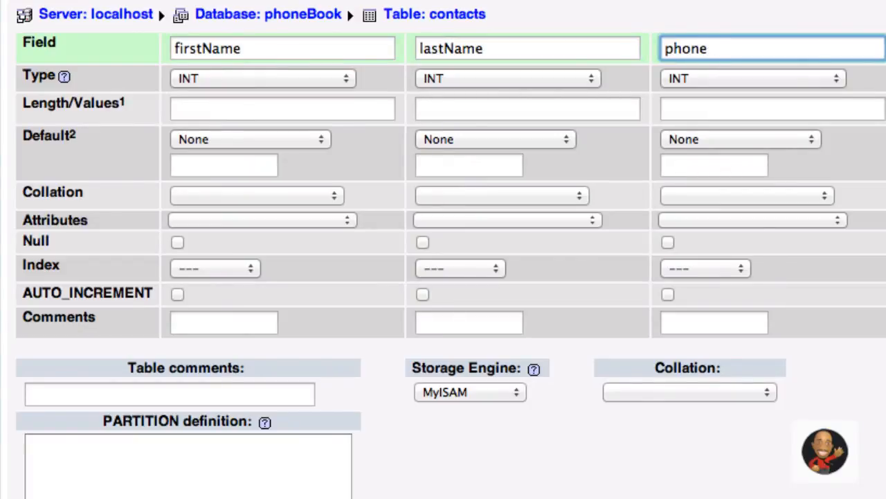
type("Number")
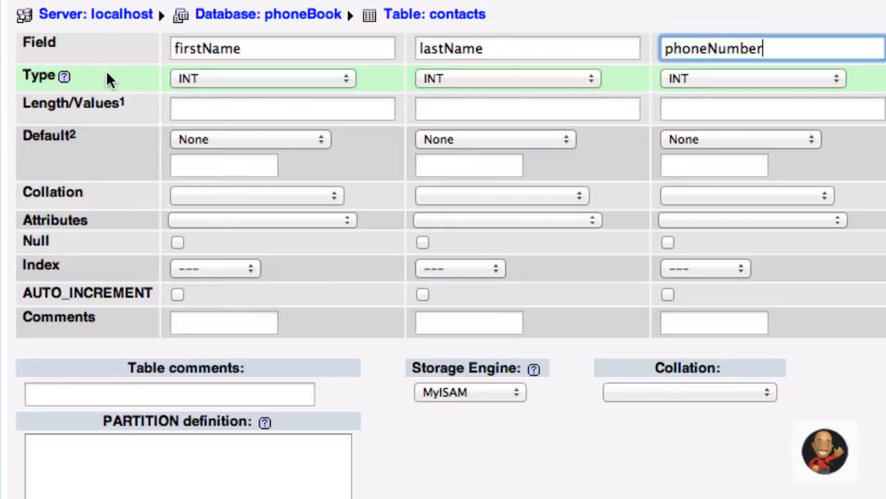
- Choose VARCHAR as the Type for firstName, lastName and phoneNumber
left_click(266, 79)
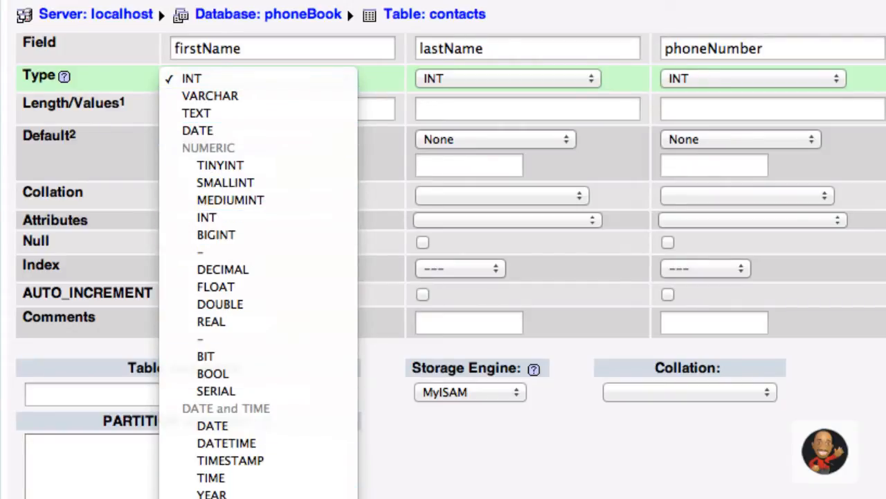
left_click(270, 96)
left_click(452, 79)
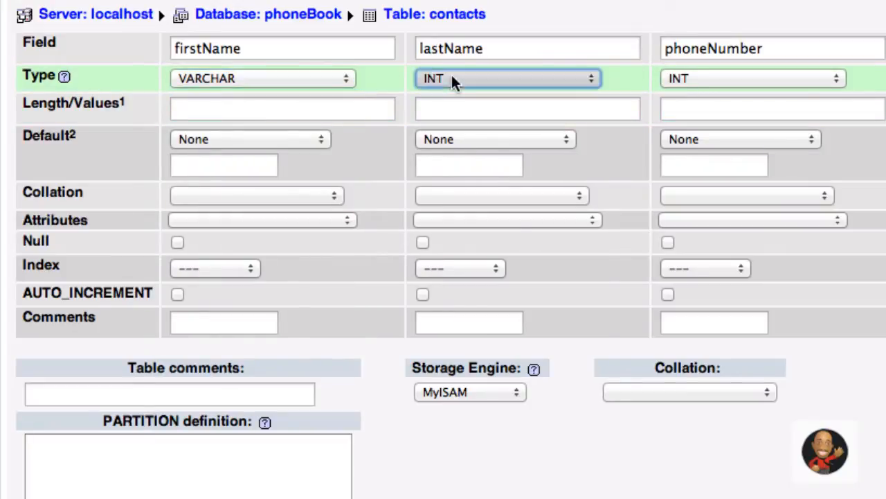
left_click(460, 97)
left_click(758, 78)
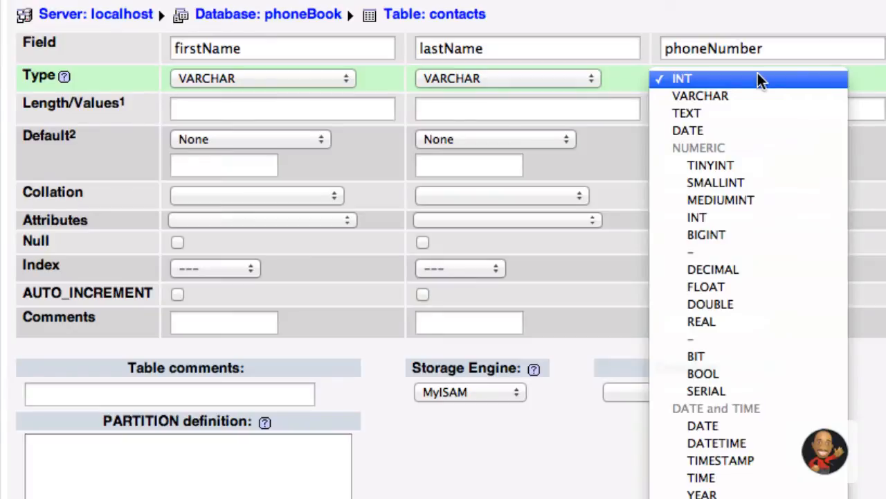
left_click(759, 95)
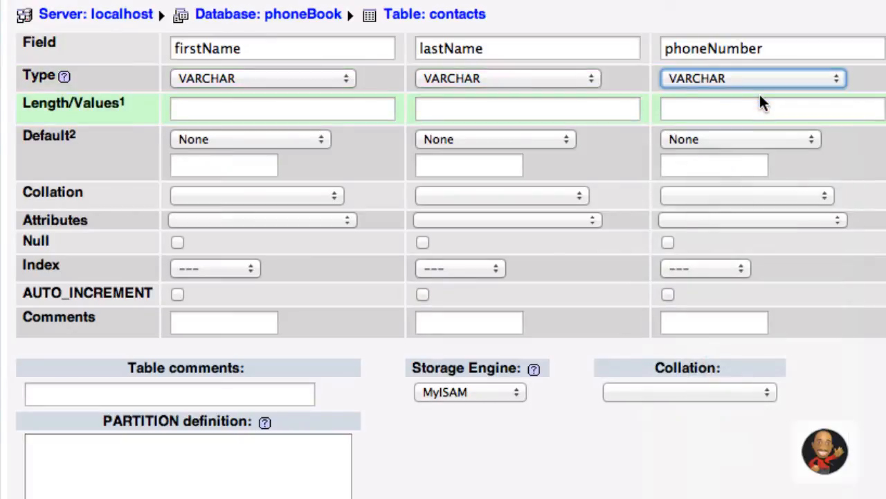
left_click(229, 106)
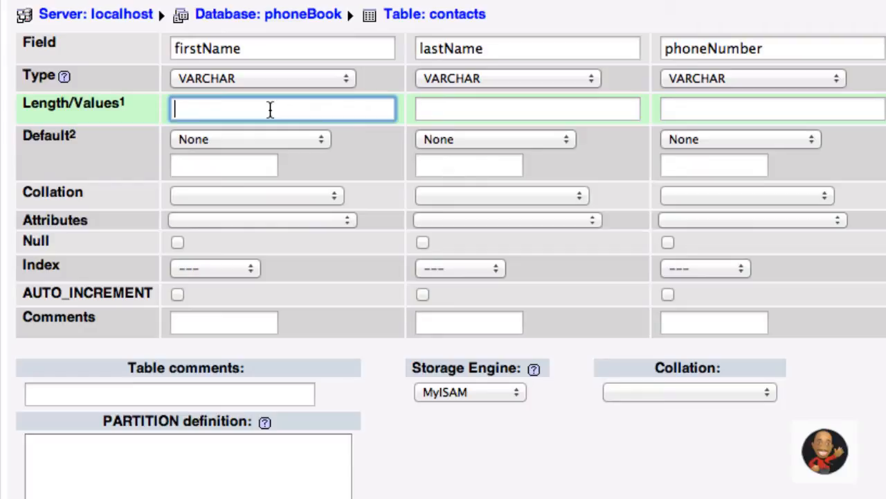
- Enter lengths 6, 15 and 12 for firstName, lastName and phoneNumber
type("6")
left_click(447, 118)
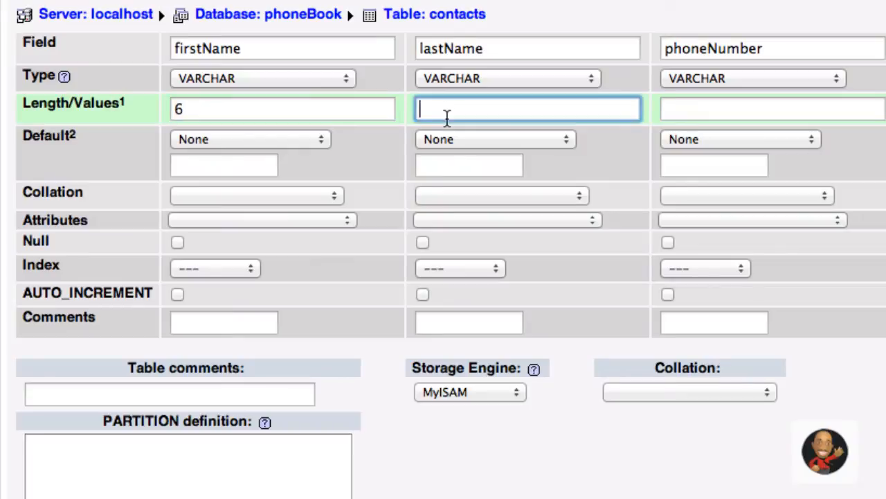
type("15")
left_click(692, 111)
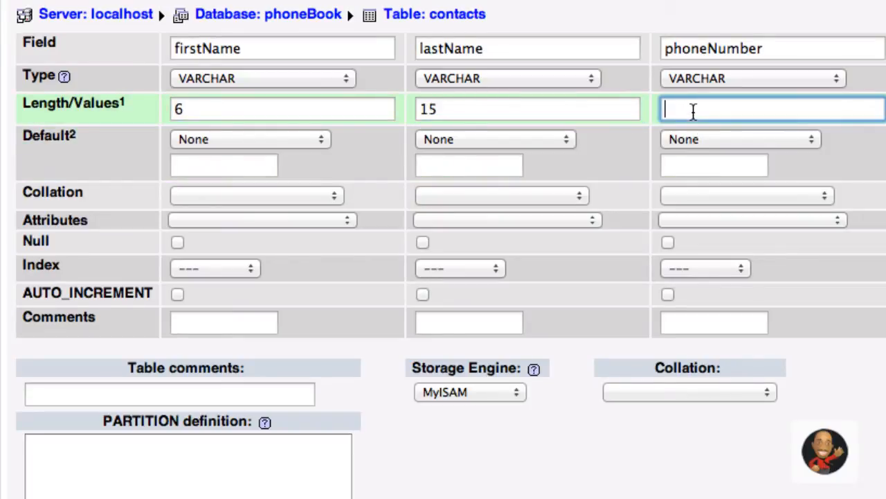
type("12")
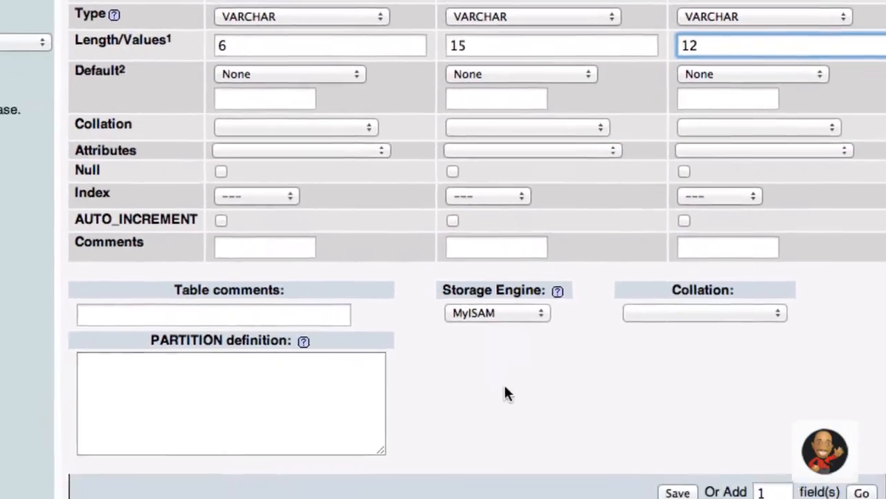
- Save the contacts table and view its Structure page from the left panel
left_click(669, 493)
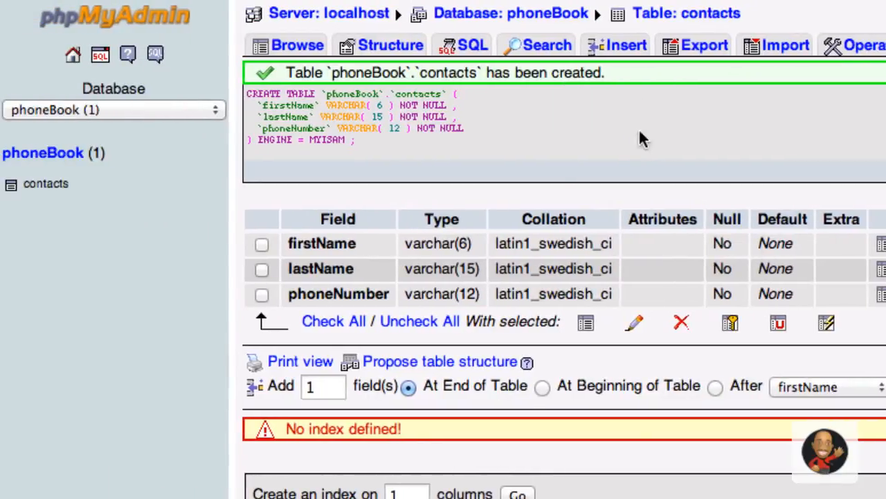
left_click(60, 196)
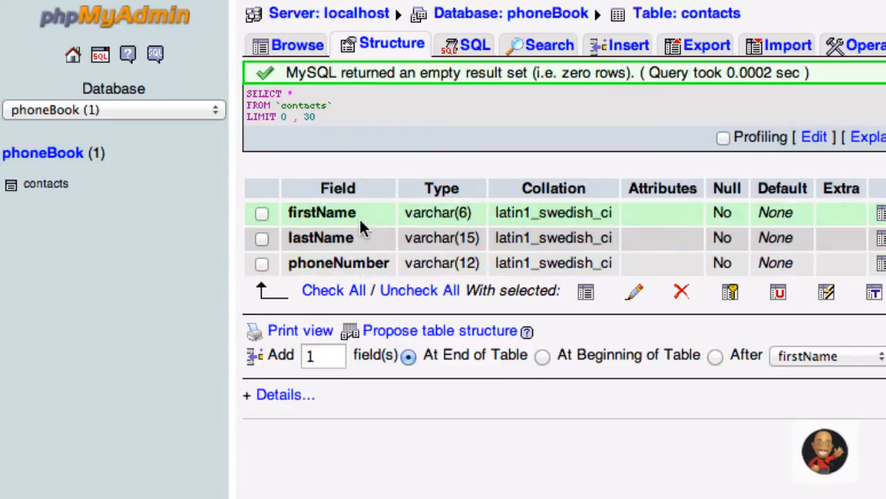
- Insert a row with a sample first name, last name and ten-digit phone number
left_click(624, 50)
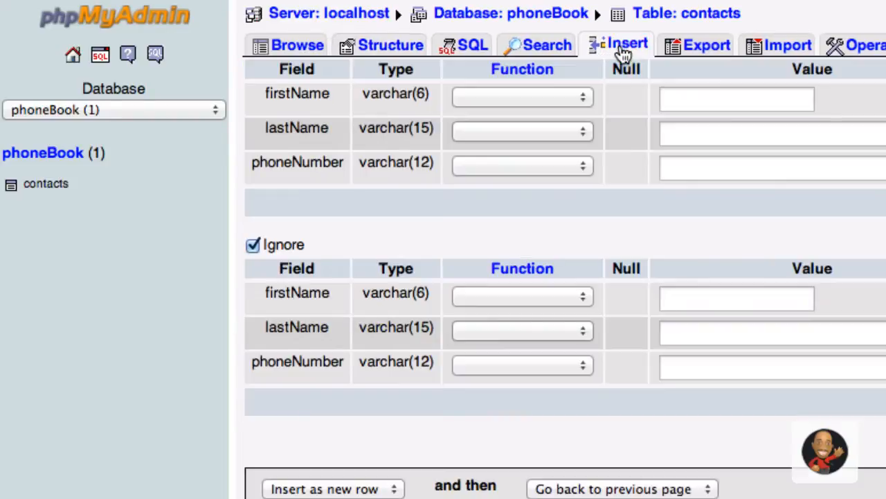
left_click(711, 92)
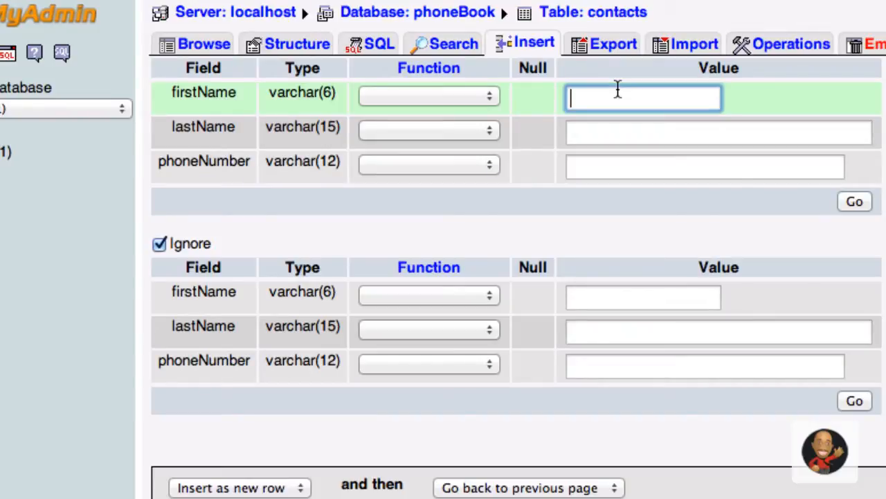
key("Tab")
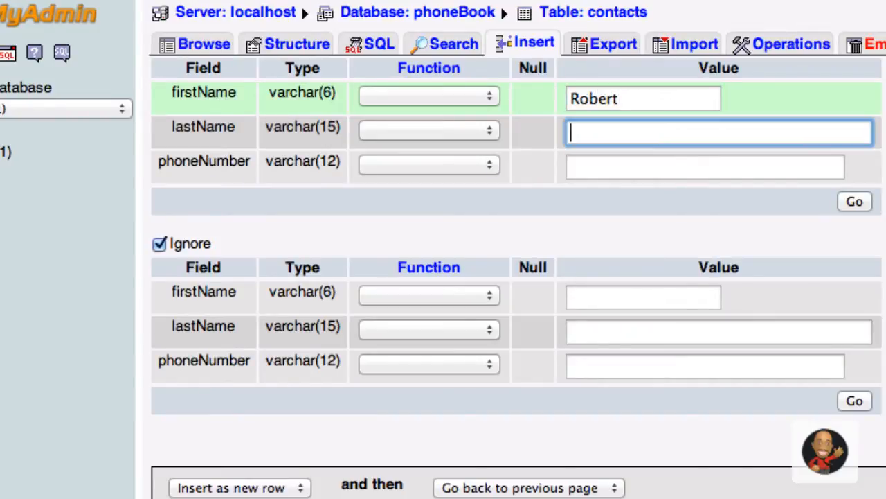
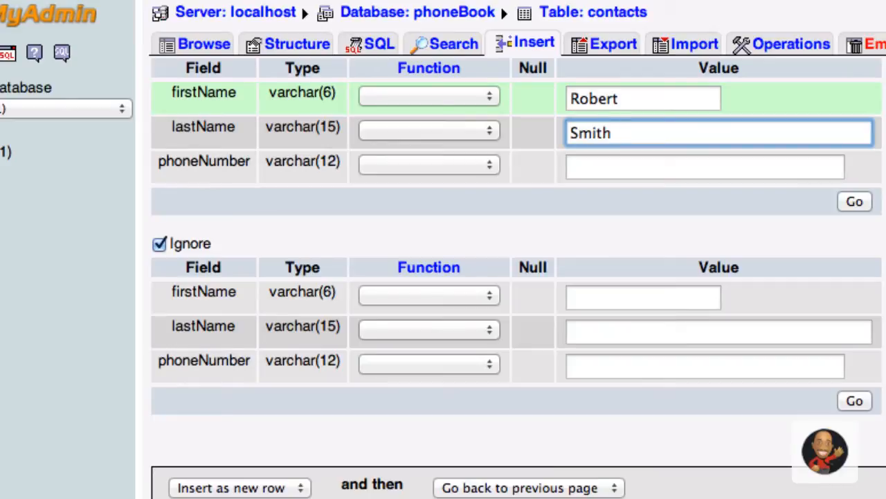
left_click(614, 176)
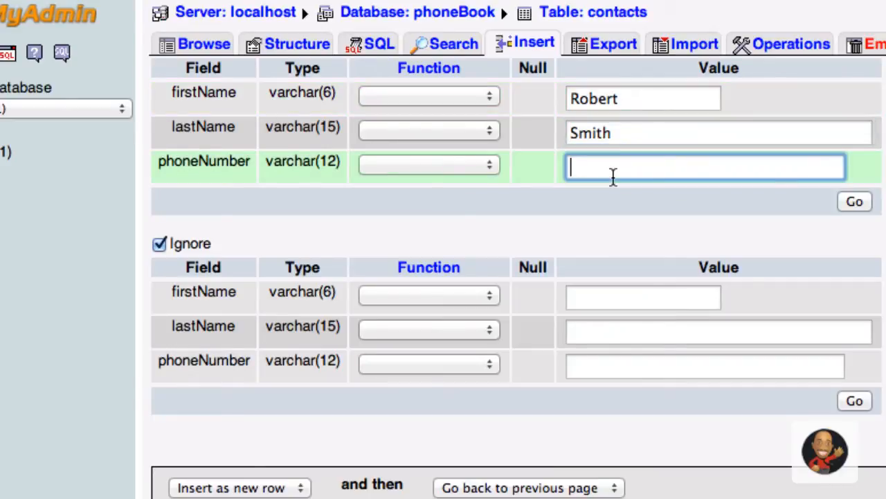
type("1234561234")
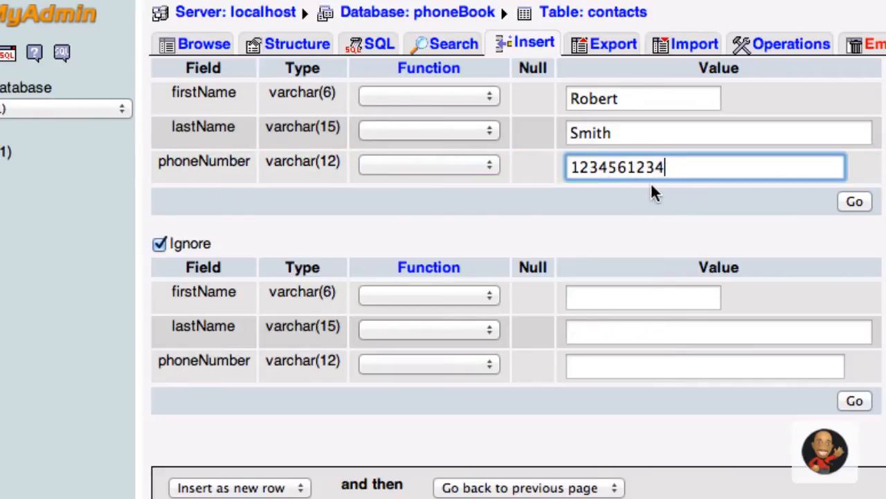
left_click(854, 201)
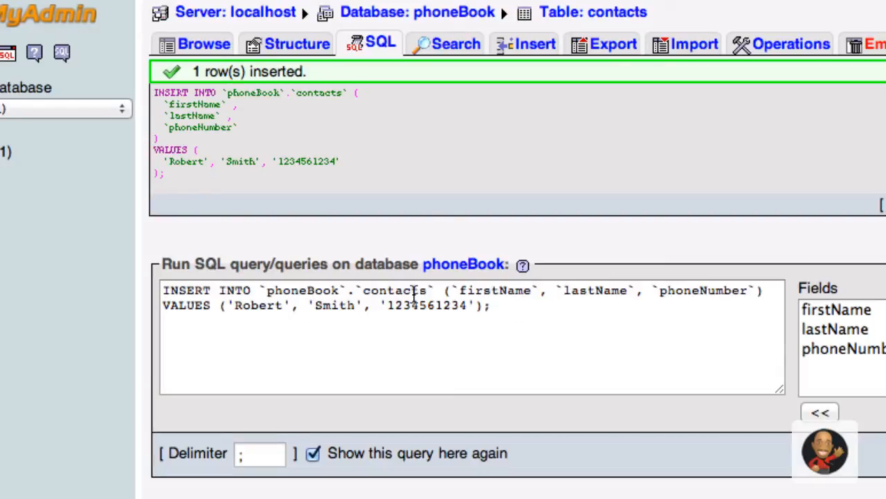
- Select the generated INSERT query, then browse the contacts table's single row
left_click_drag(511, 309, 103, 285)
key("super+c")
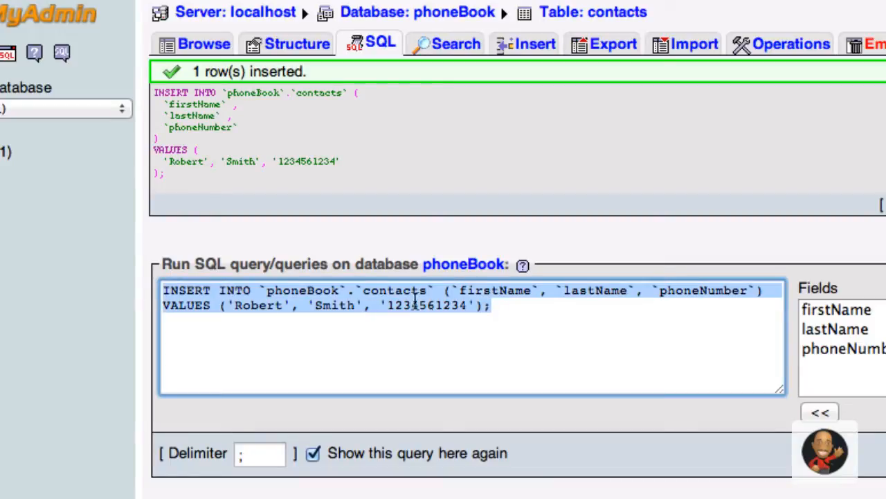
left_click(528, 305)
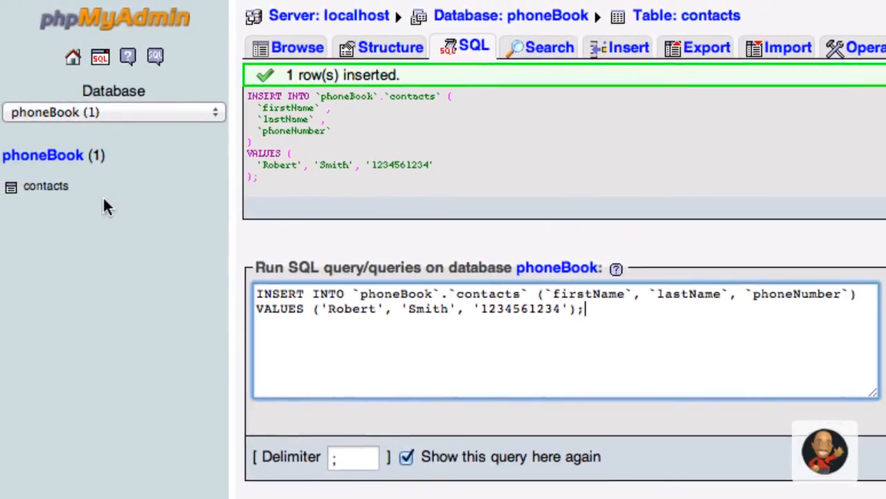
left_click(50, 189)
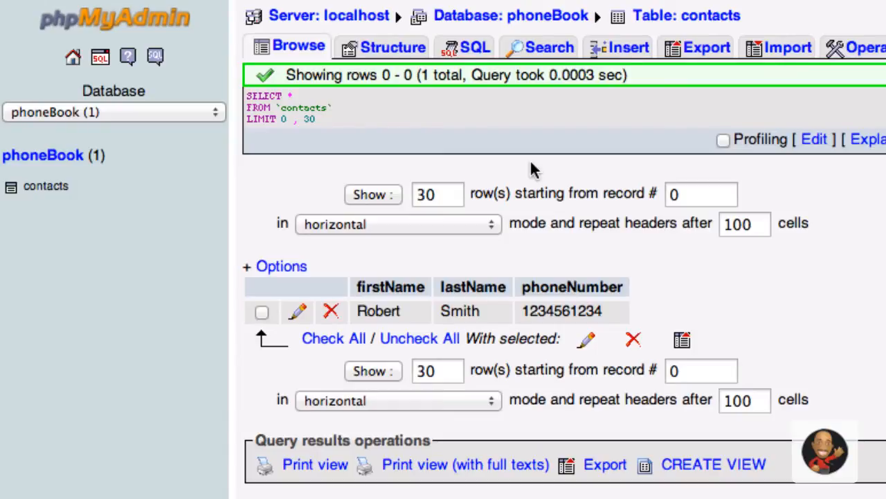
- In the contacts SQL tab, replace the default SELECT query with the copied INSERT statement
left_click(483, 57)
left_click(546, 108)
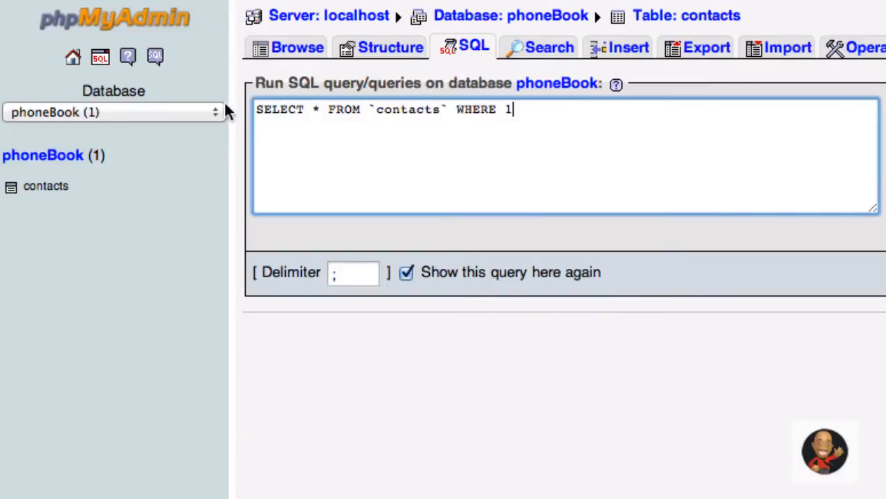
left_click_drag(566, 120, 215, 101)
key("BackSpace")
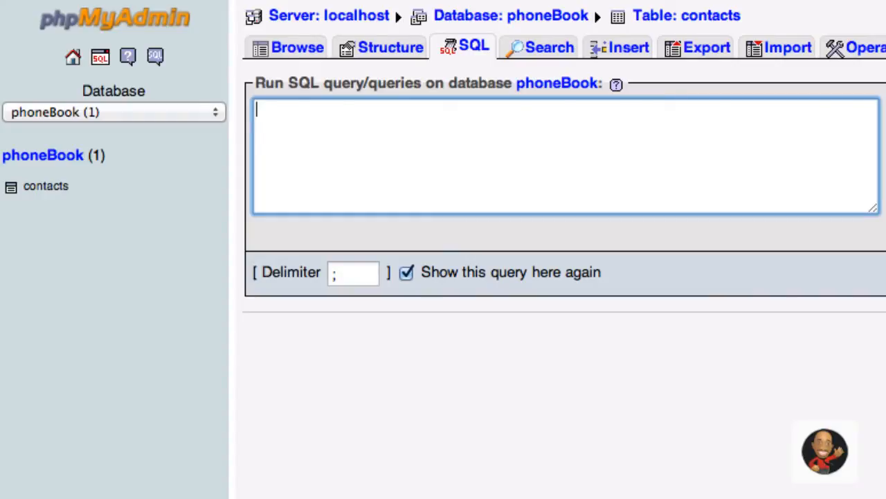
key("super+v")
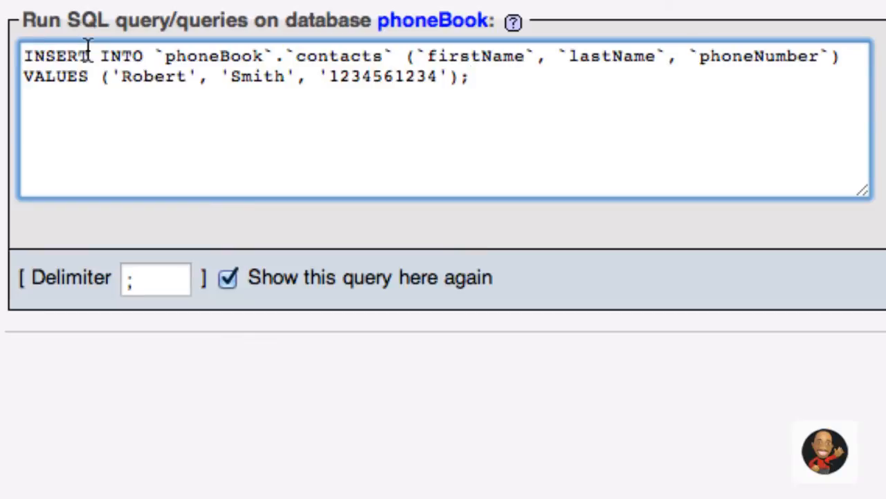
left_click_drag(155, 56, 255, 55)
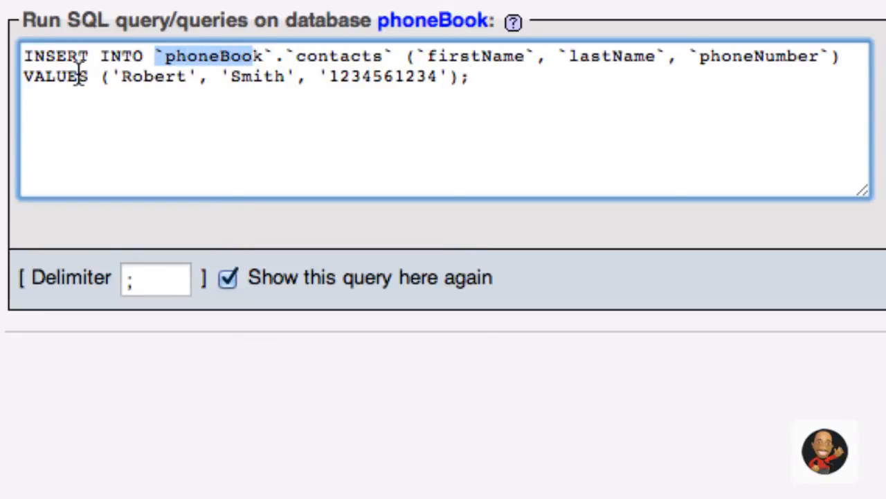
left_click(234, 55)
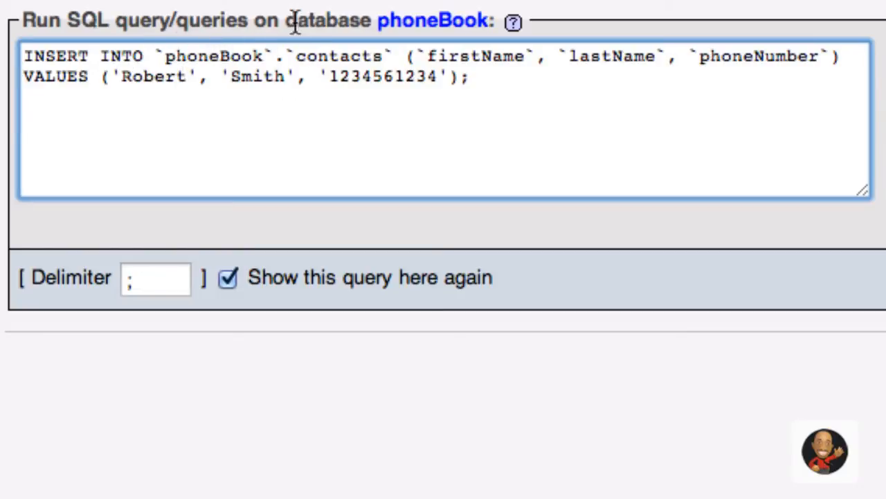
left_click_drag(297, 56, 381, 54)
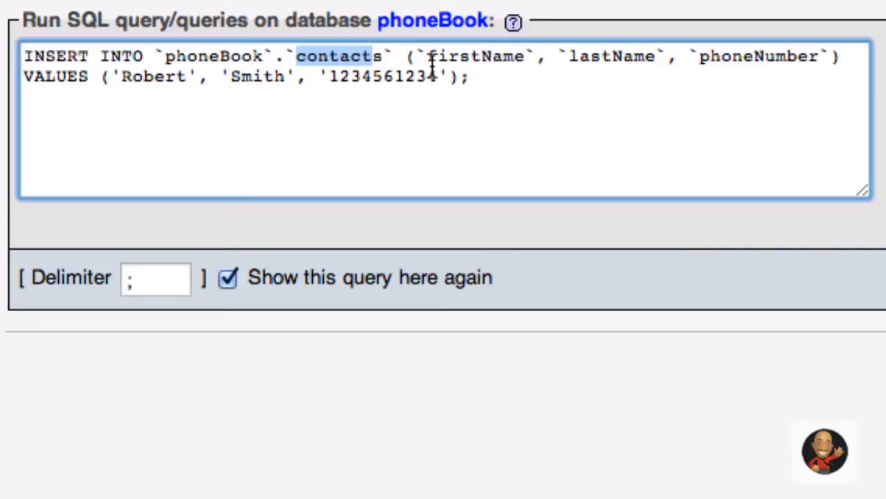
left_click_drag(428, 57, 821, 58)
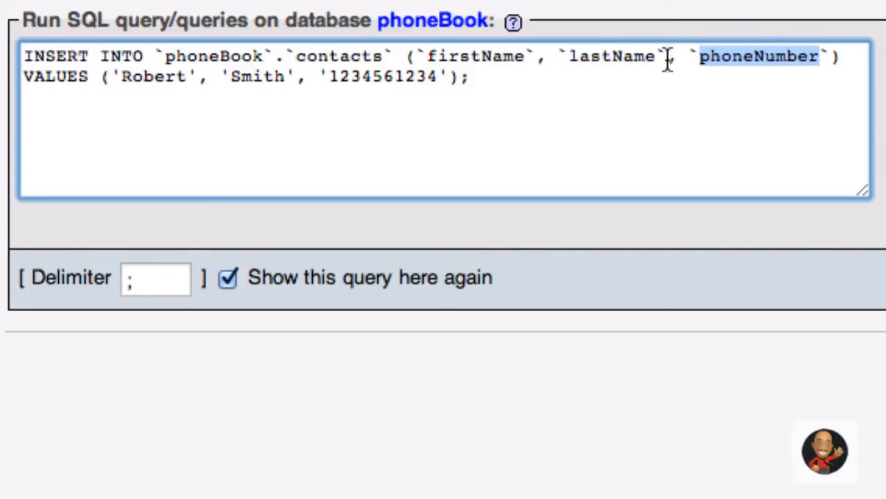
left_click(22, 71)
left_click_drag(23, 74, 89, 73)
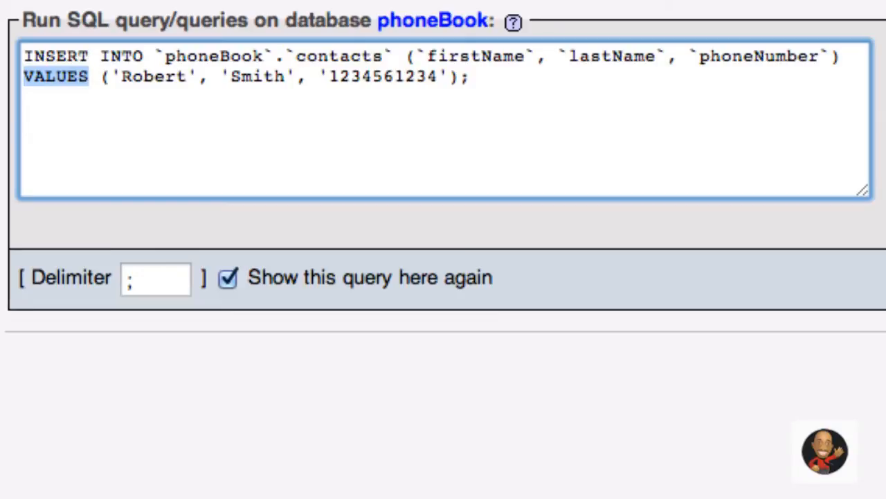
left_click(428, 57)
left_click_drag(454, 57, 528, 55)
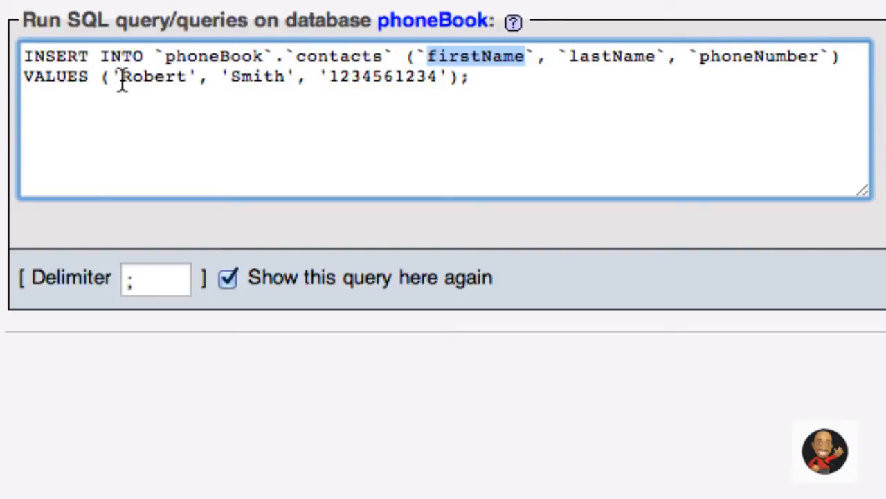
left_click_drag(123, 77, 293, 76)
left_click(428, 55)
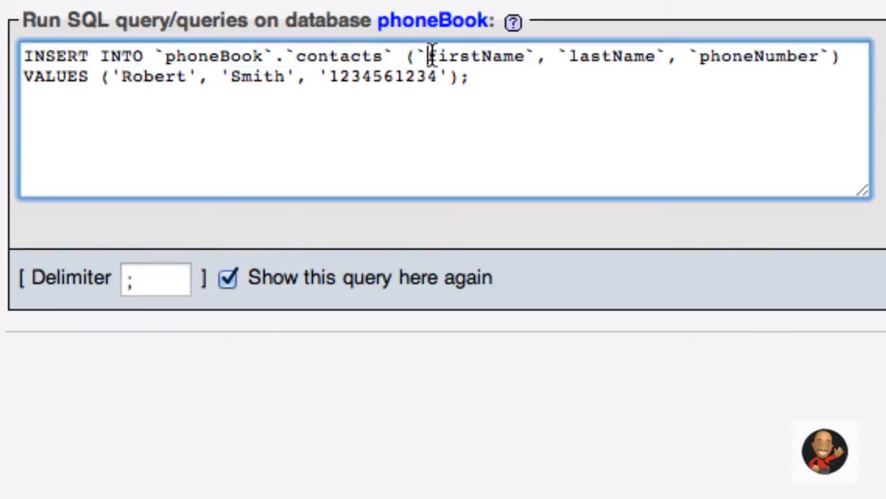
left_click_drag(428, 55, 819, 61)
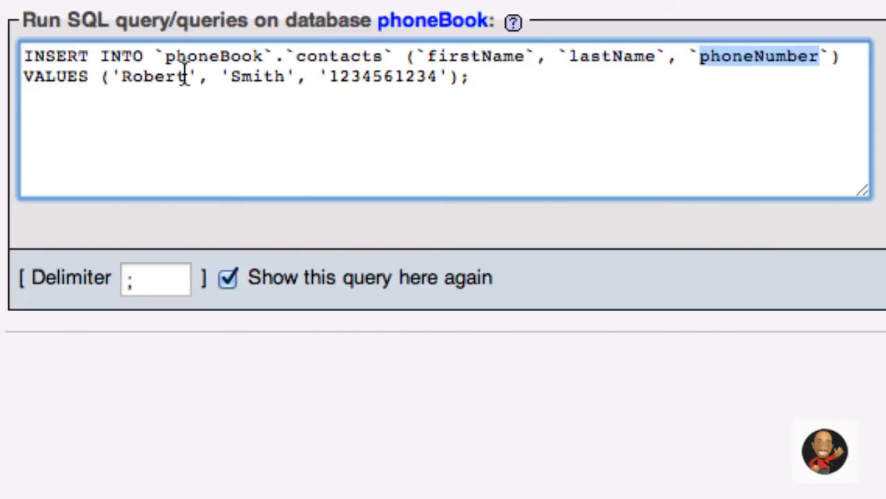
left_click_drag(187, 75, 122, 81)
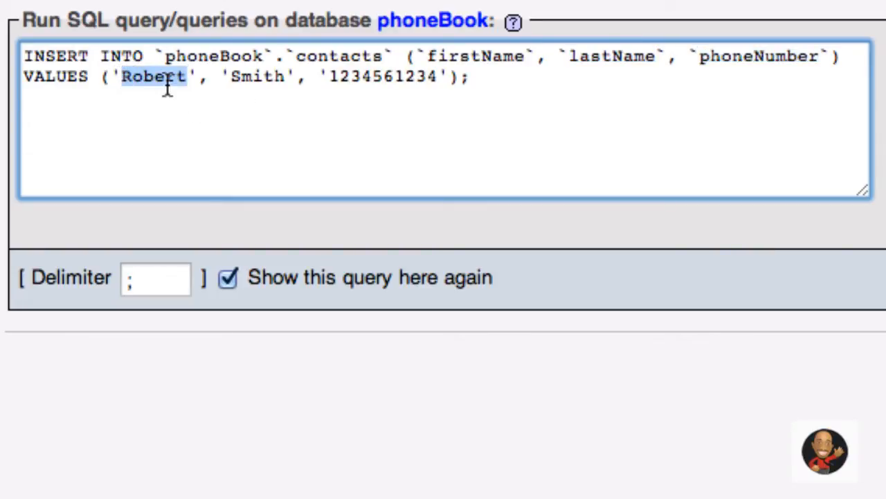
- Change the INSERT's first-name and last-name values to a different contact, keeping the phone number, and run it
type("Add")
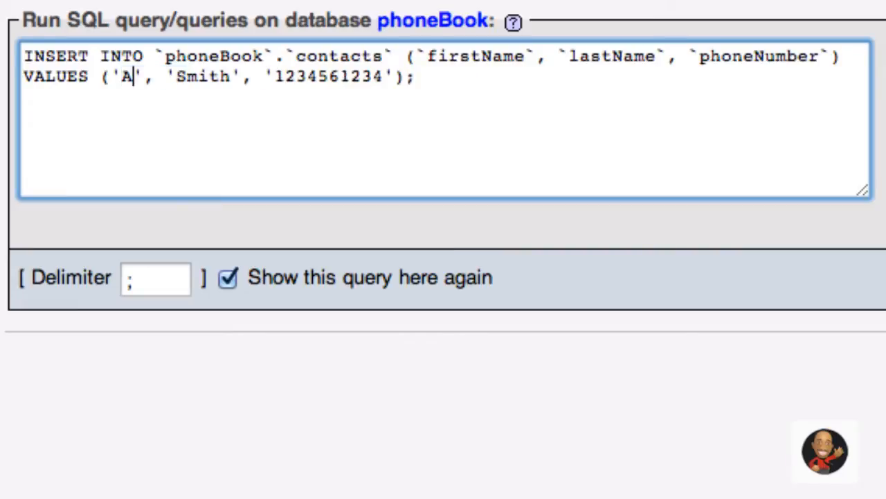
key("BackSpace")
key("BackSpace")
key("BackSpace")
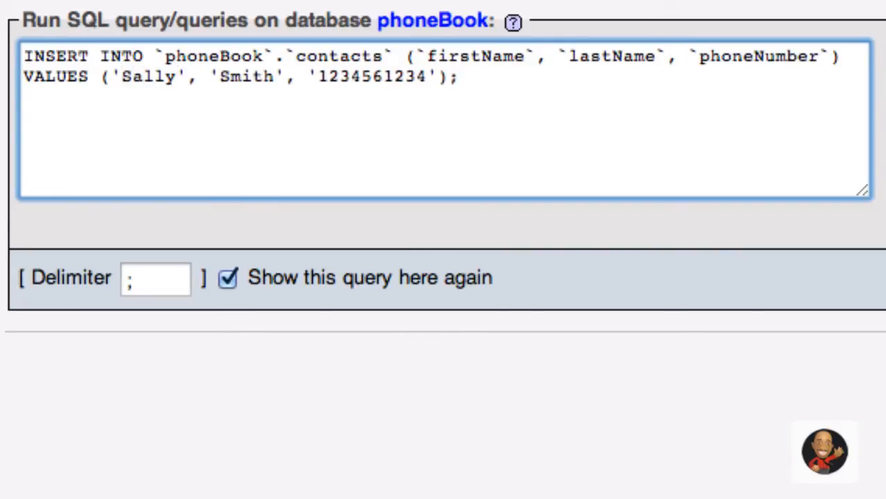
left_click_drag(275, 82, 226, 83)
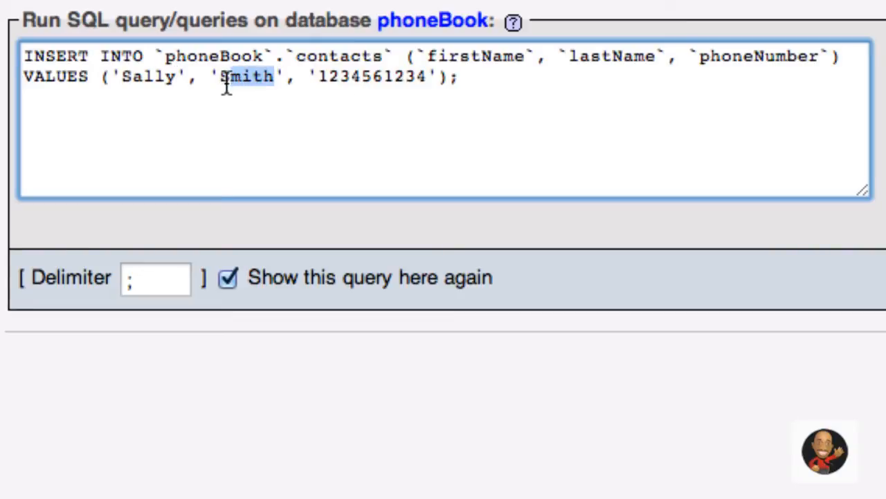
key("BackSpace")
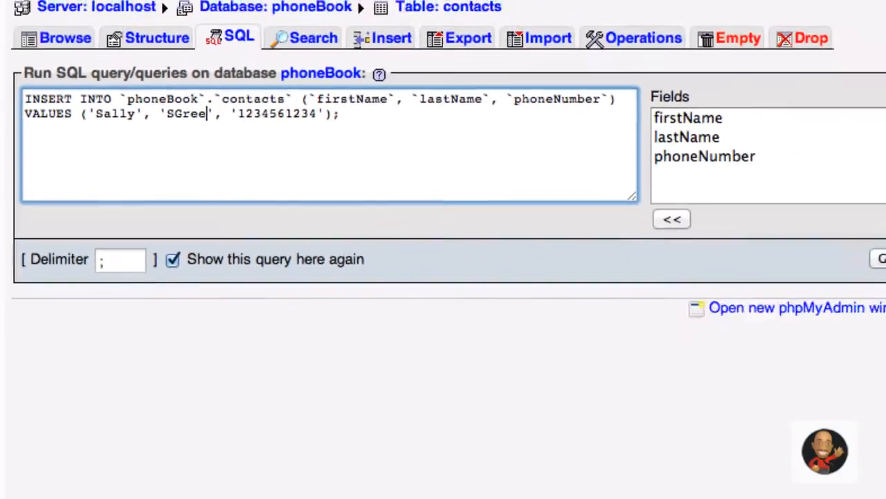
left_click(162, 117)
key("BackSpace")
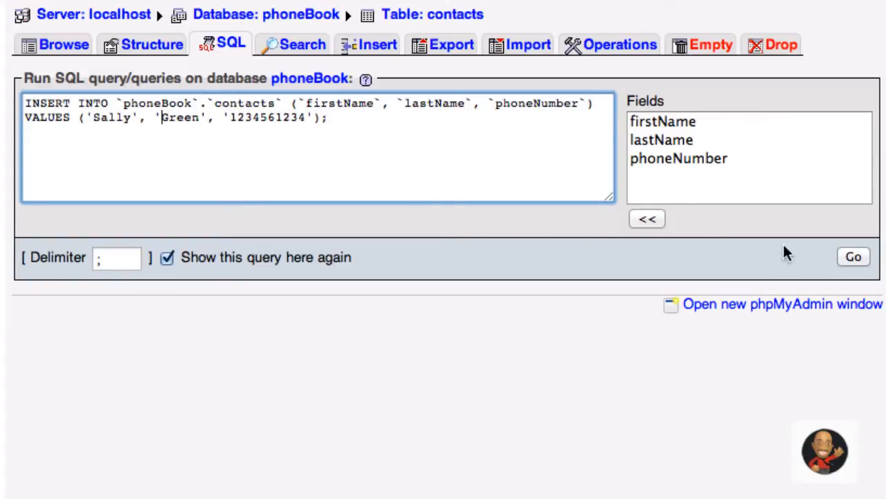
left_click(813, 234)
left_click(854, 257)
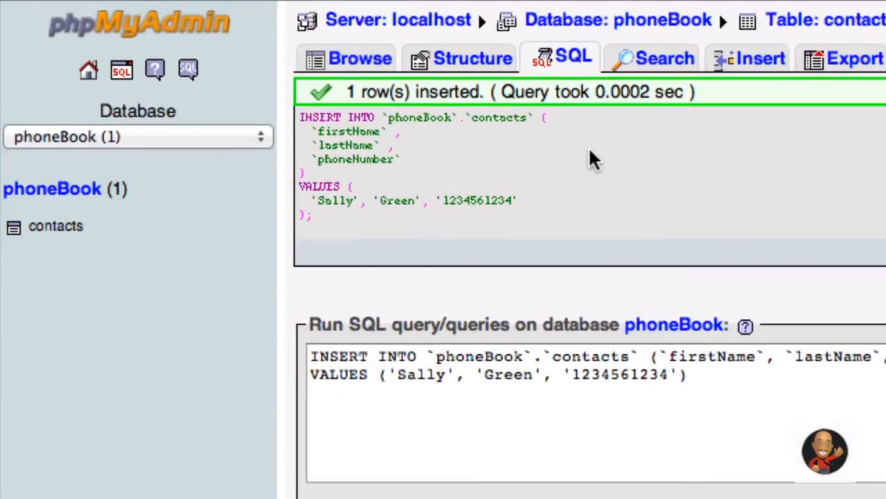
- Paste the saved INSERT into the contacts SQL box, then browse the table's two rows
left_click(64, 236)
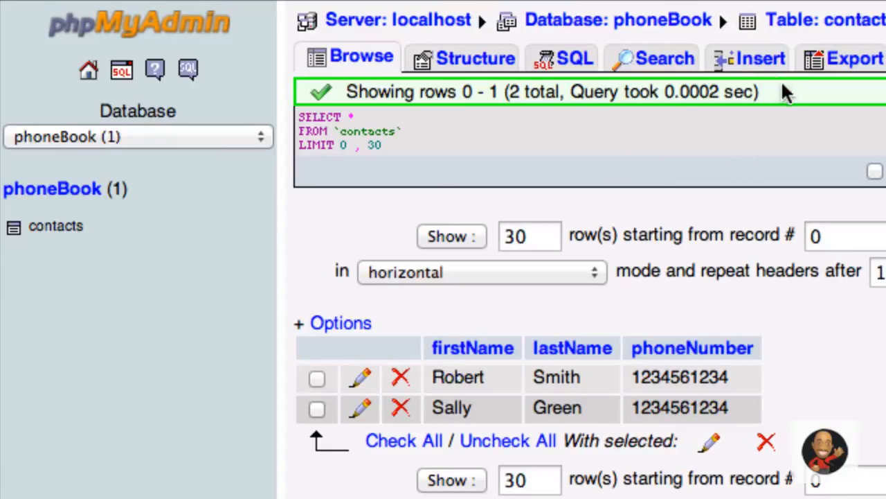
left_click(764, 61)
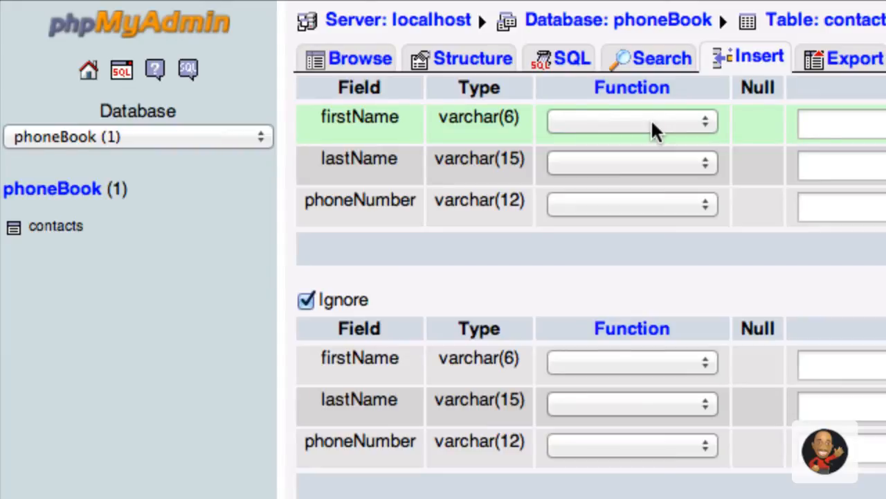
left_click(573, 59)
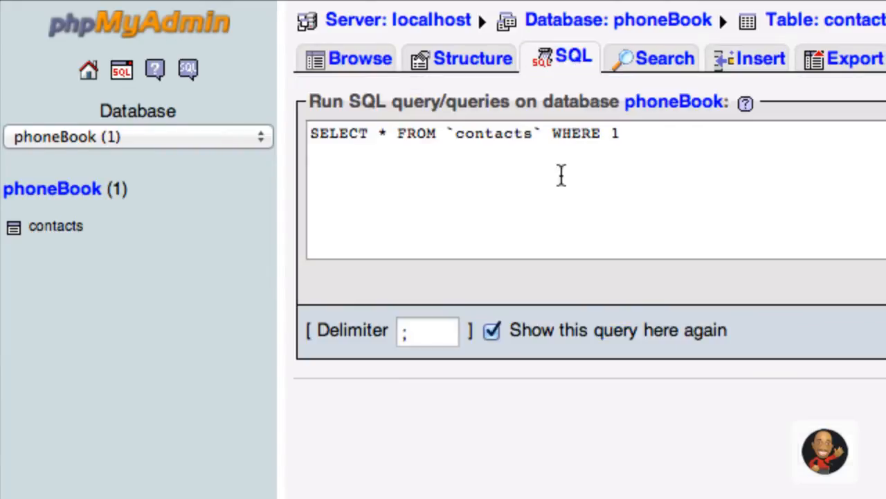
left_click(753, 136)
key("super+v")
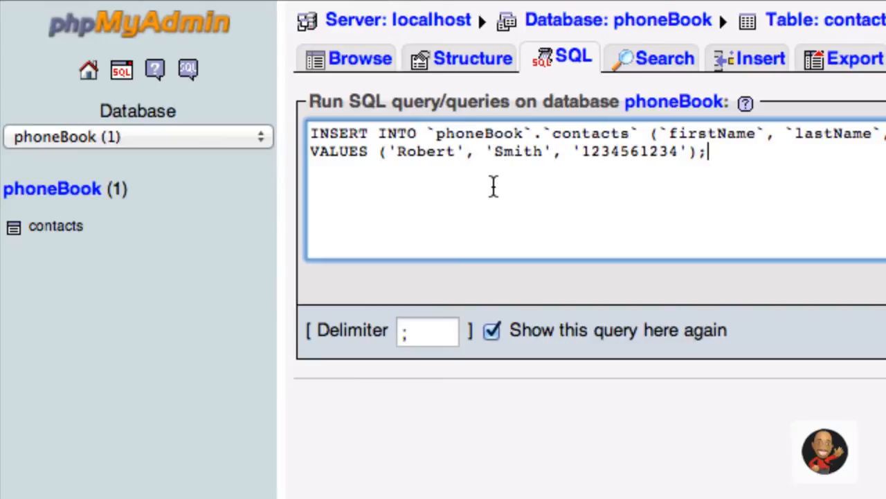
left_click(54, 234)
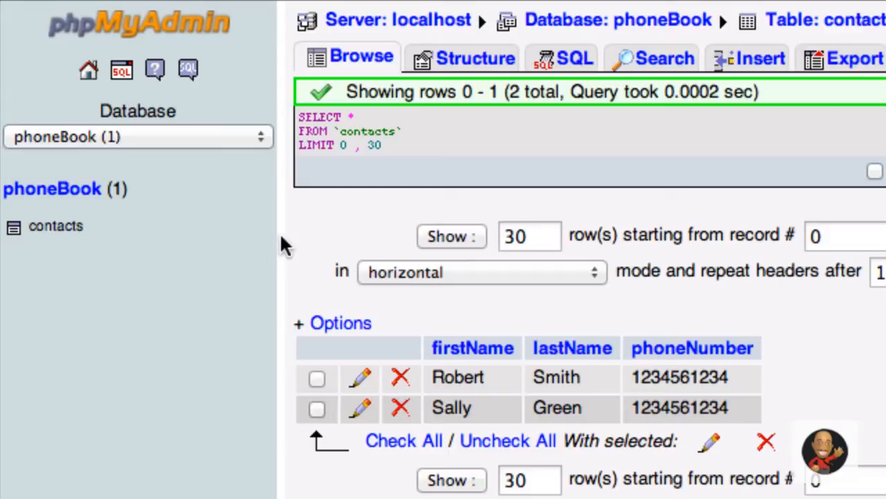
- Insert a contact with a nine-character first name, a last name and a phone number
left_click(755, 69)
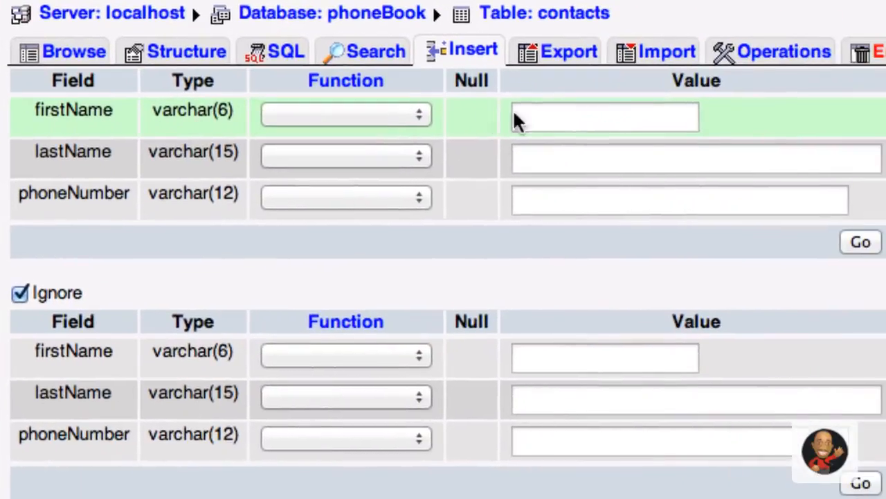
left_click(630, 119)
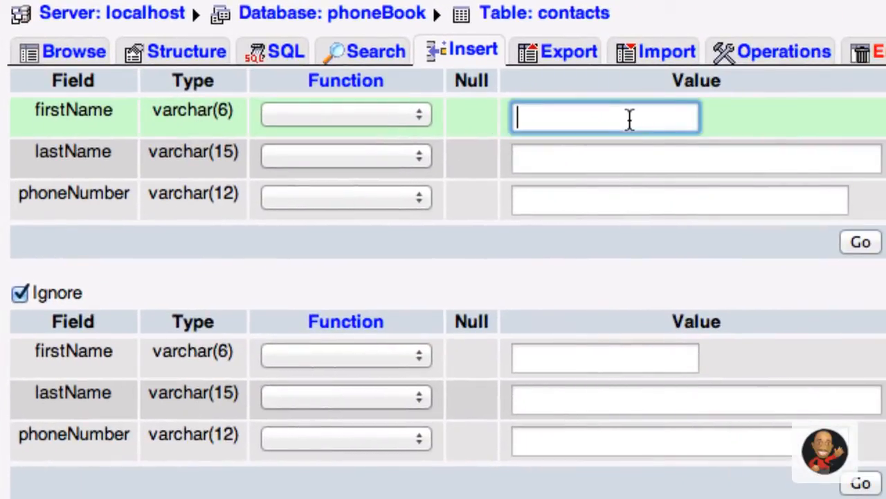
type("Robert")
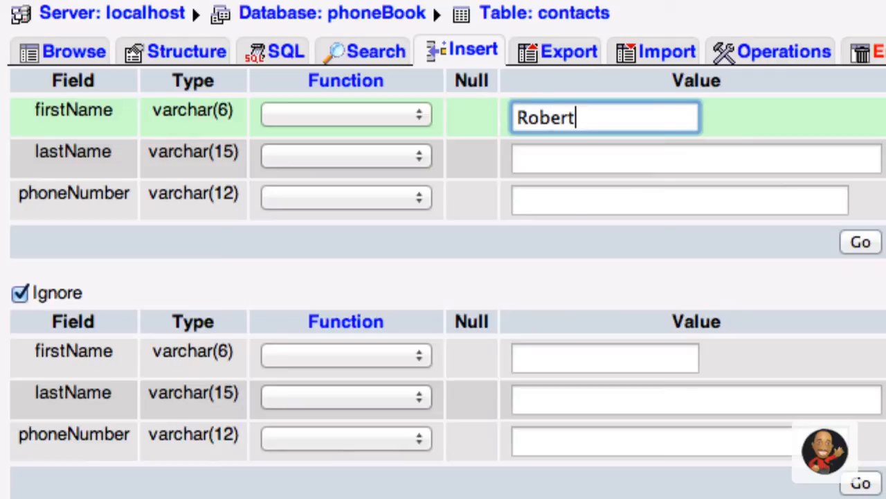
type("sss")
left_click(547, 146)
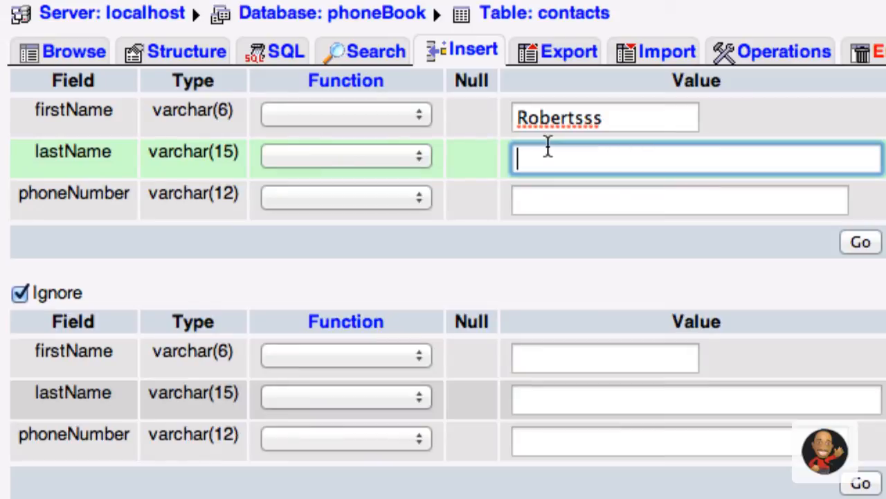
type("Smith")
key("Tab")
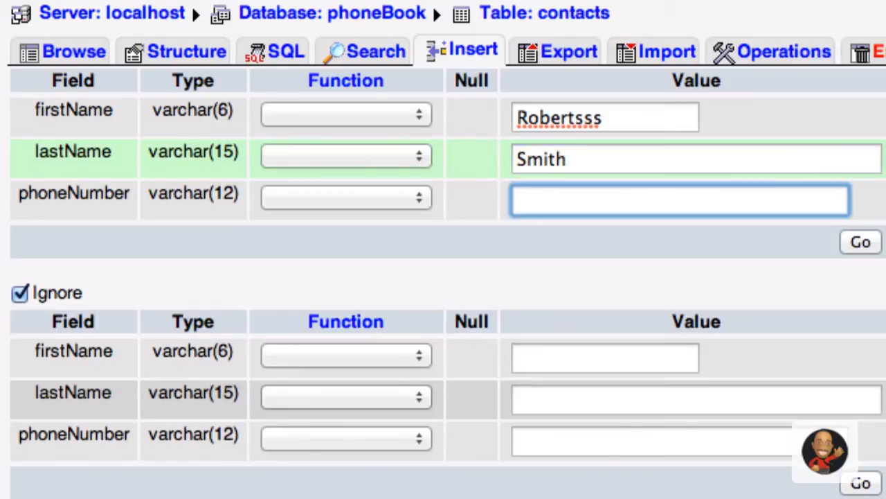
type("1231231234")
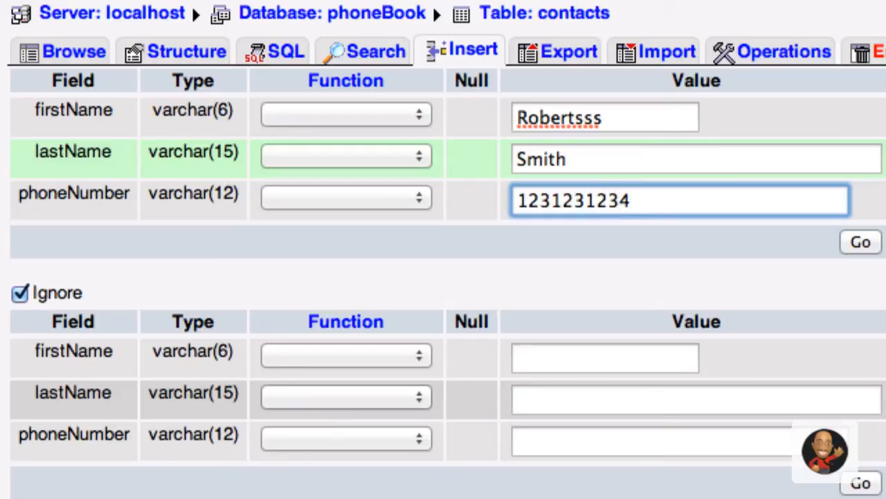
left_click(860, 242)
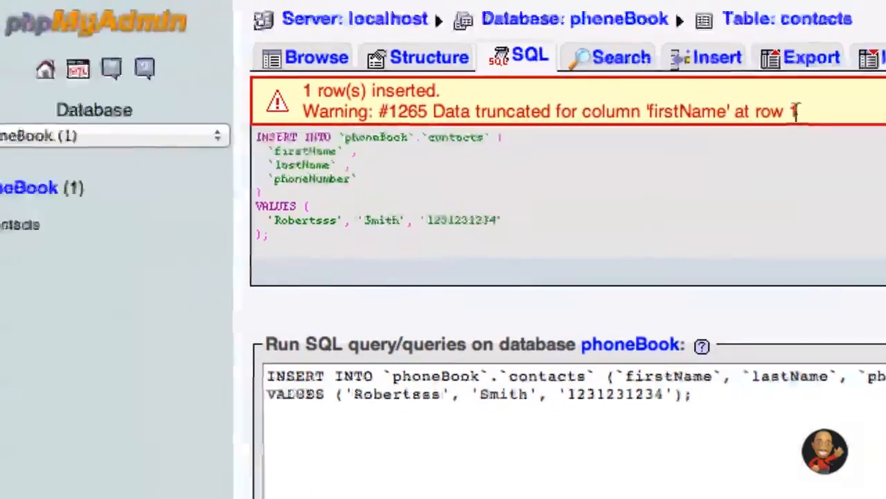
- Browse the contacts table from the sidebar
left_click(63, 238)
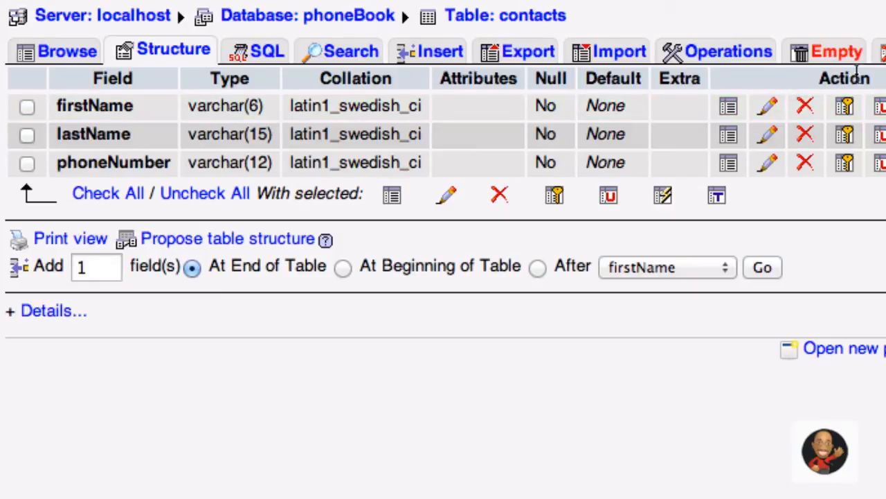
- Change the firstName column length to 15 and save
left_click(769, 110)
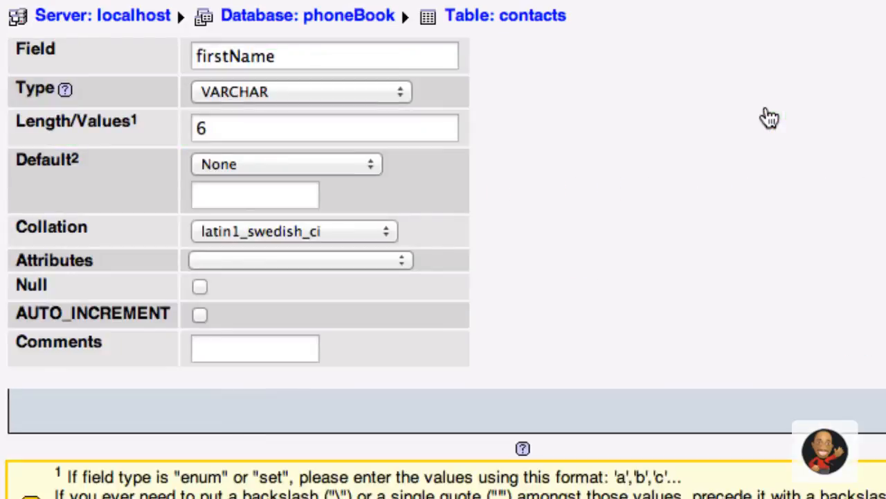
left_click_drag(229, 131, 145, 127)
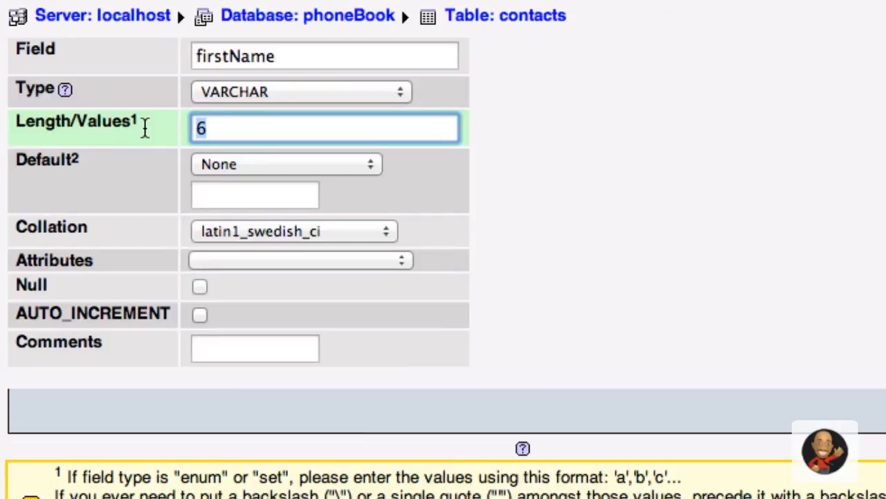
type("15")
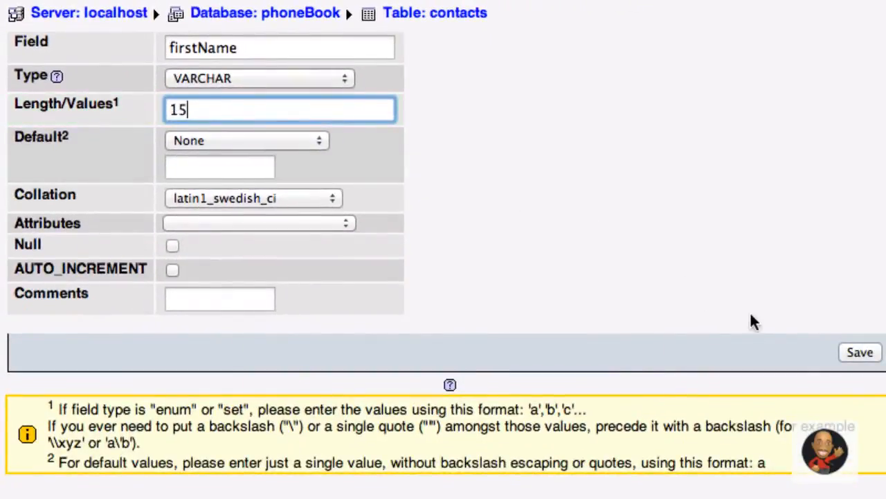
left_click(846, 353)
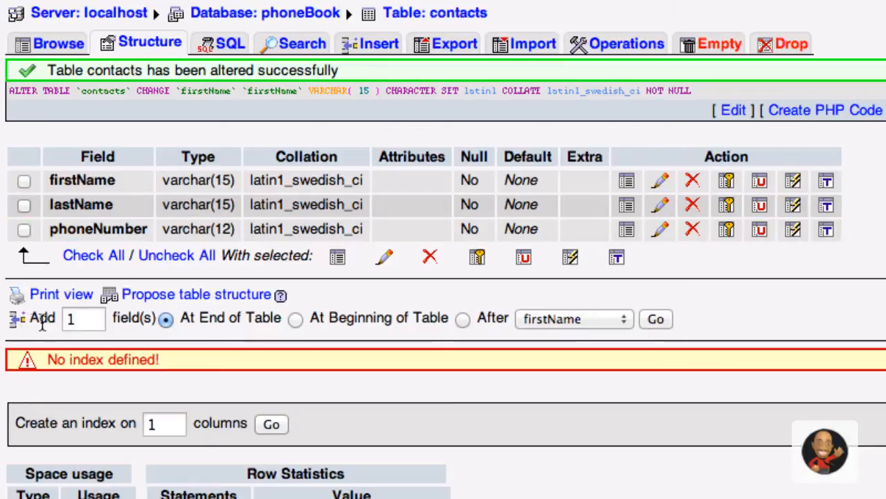
- Request 1 new column at the end of the contacts table
left_click(76, 317)
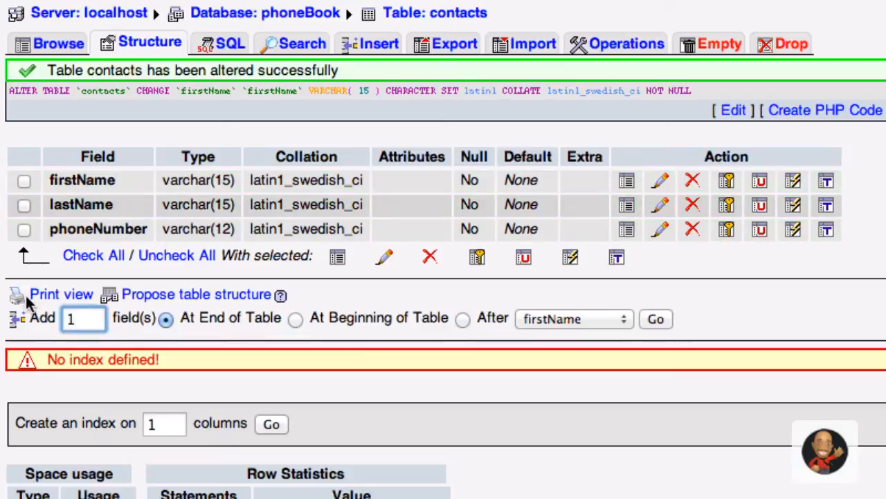
left_click(171, 326)
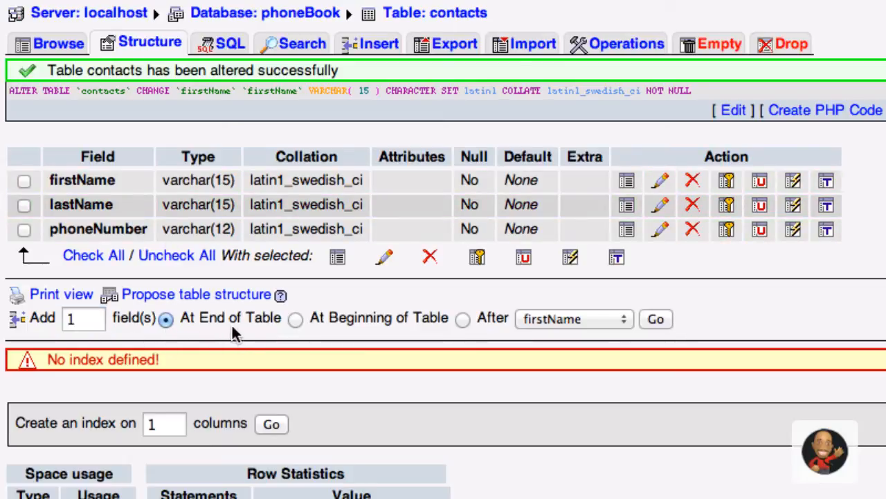
left_click(658, 319)
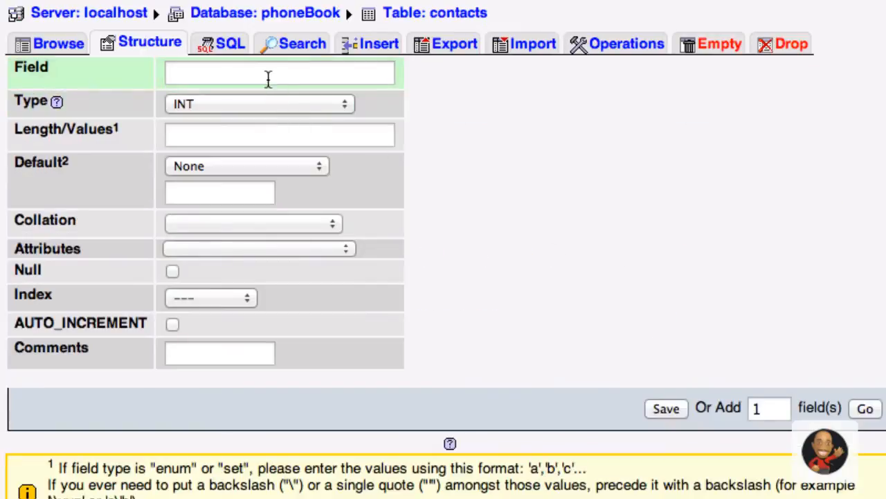
- Define the new column as zipCode with length 5 and save it
left_click(268, 78)
type("z")
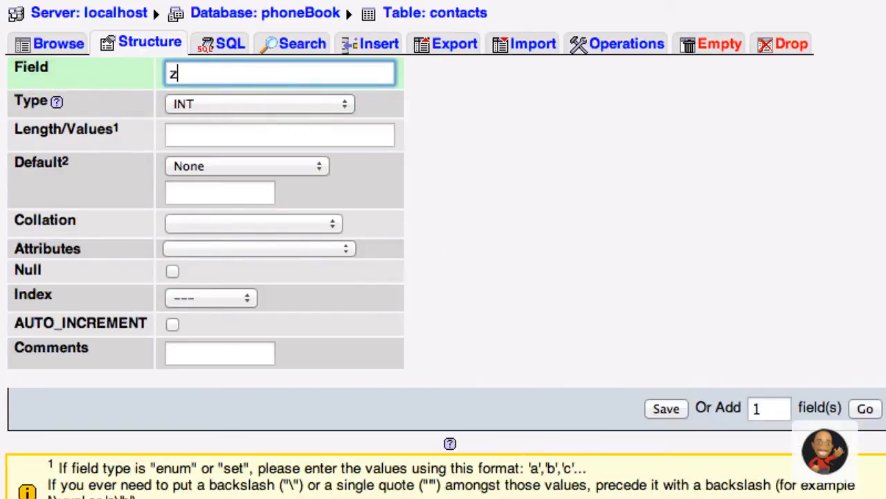
type("ipCode")
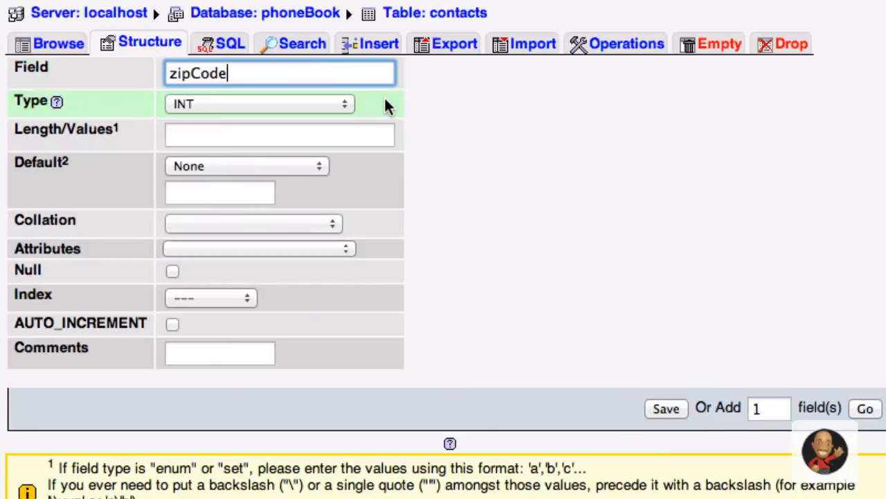
left_click(205, 135)
type("5")
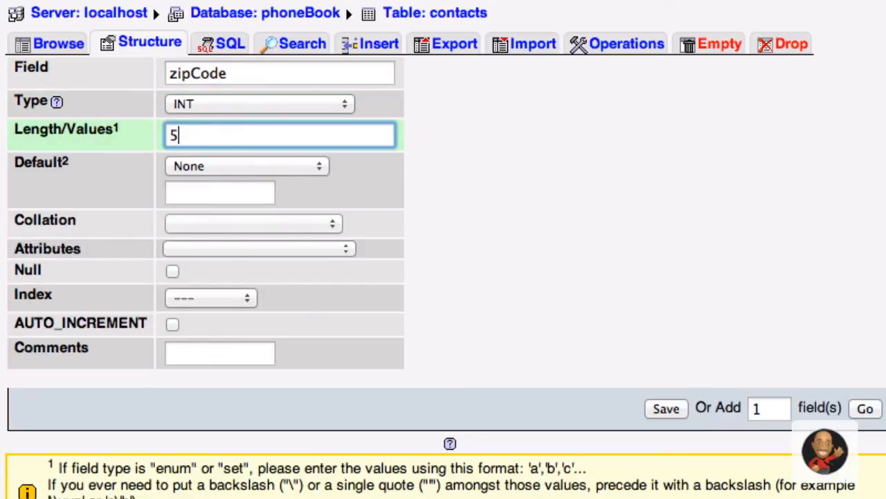
left_click(667, 407)
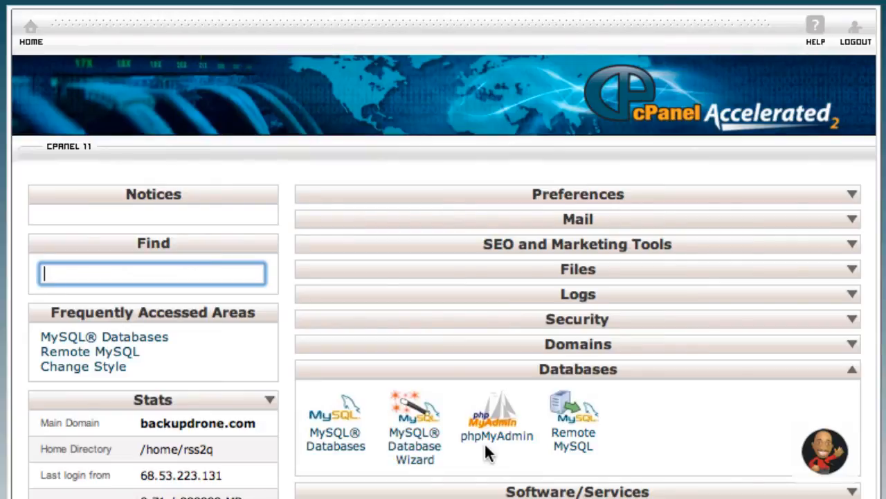
- Create the database phoneBook (rss2q_phoneBook) under MySQL Databases and go back
left_click(315, 438)
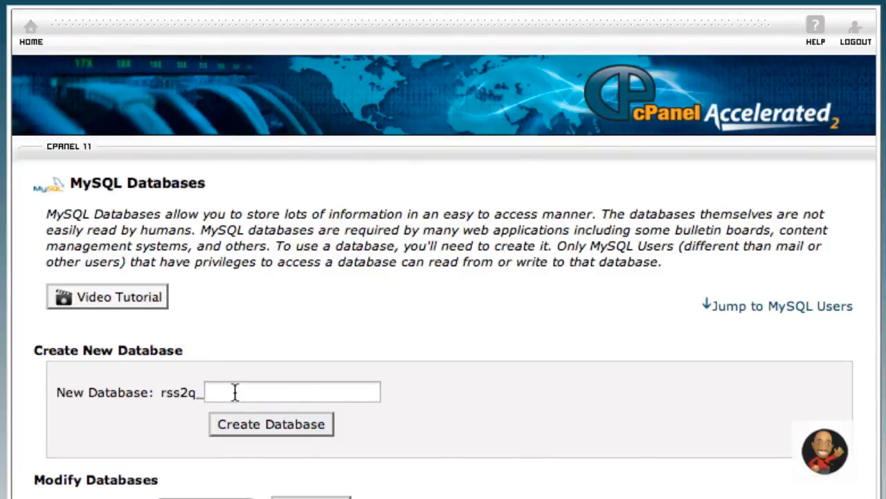
left_click(293, 398)
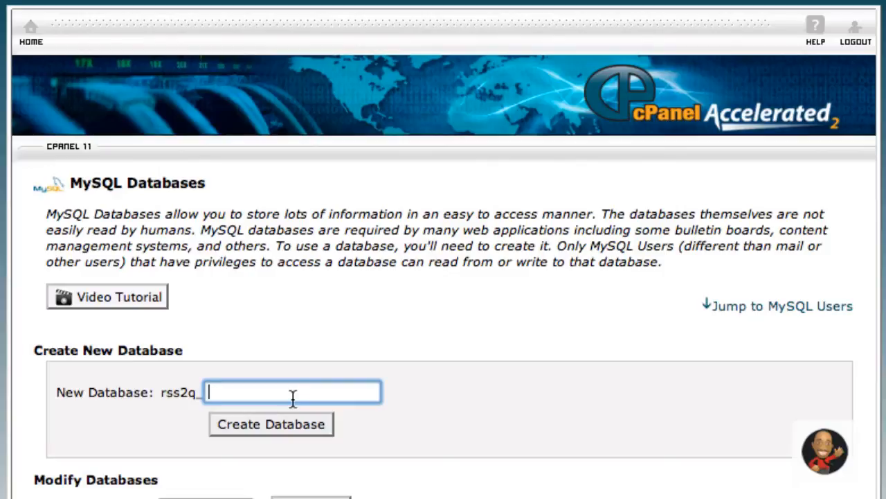
type("phoneBook")
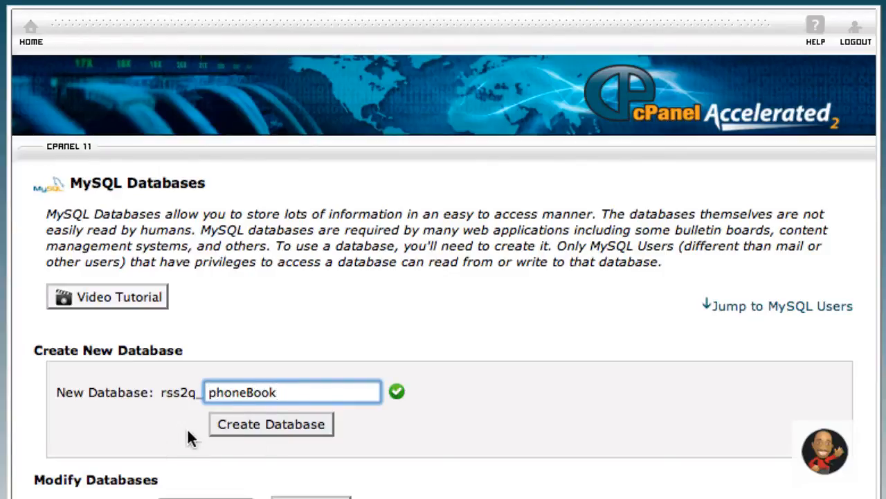
left_click(245, 426)
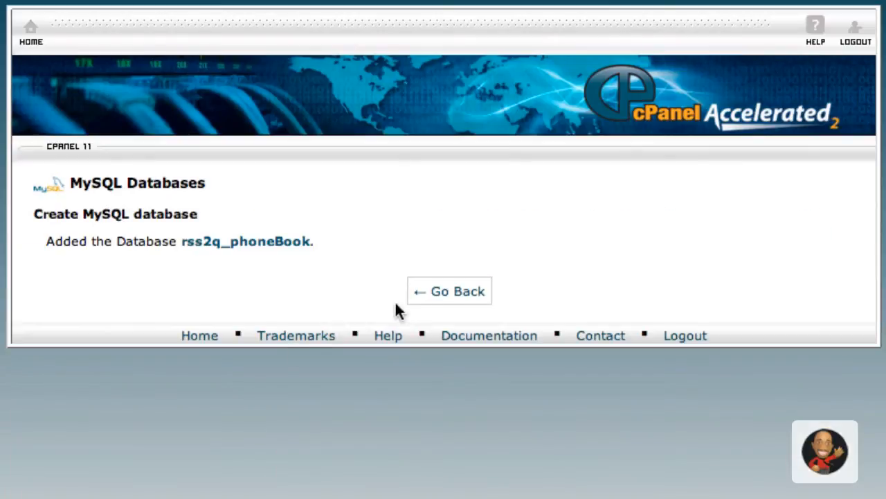
left_click(431, 293)
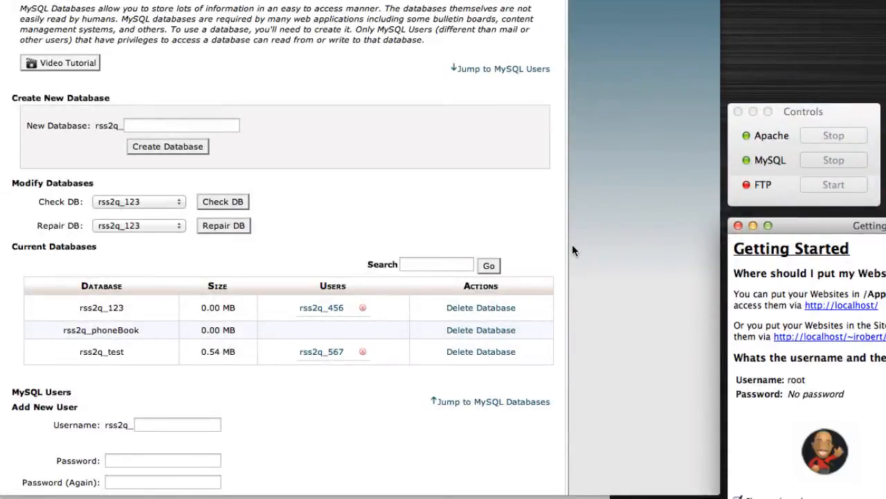
- Bring the cPanel MySQL Databases window to the front and scroll down the page
left_click(565, 233)
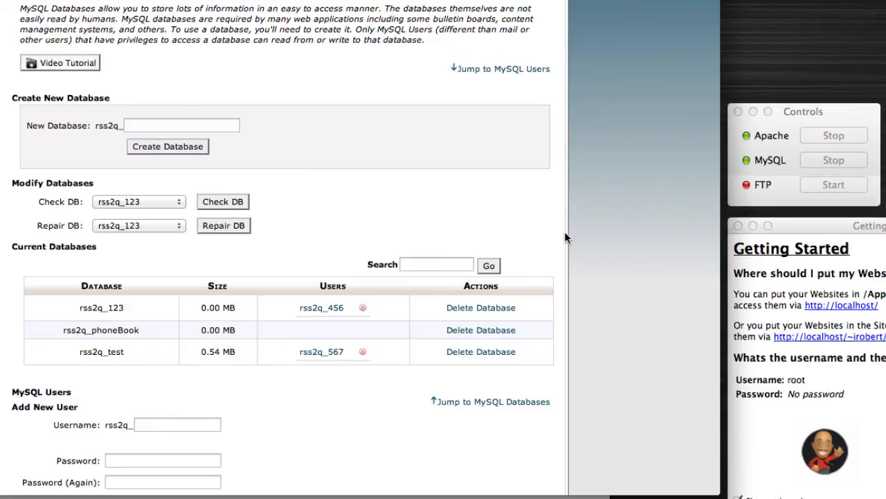
scroll(564, 231, "down", 5)
- Create a new MySQL user with a username and strong password, then return to MySQL Databases
left_click(184, 297)
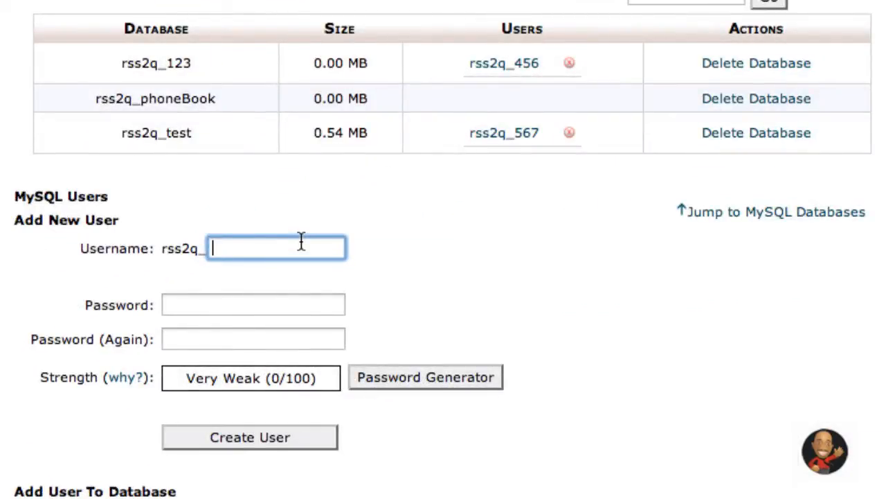
type("robert")
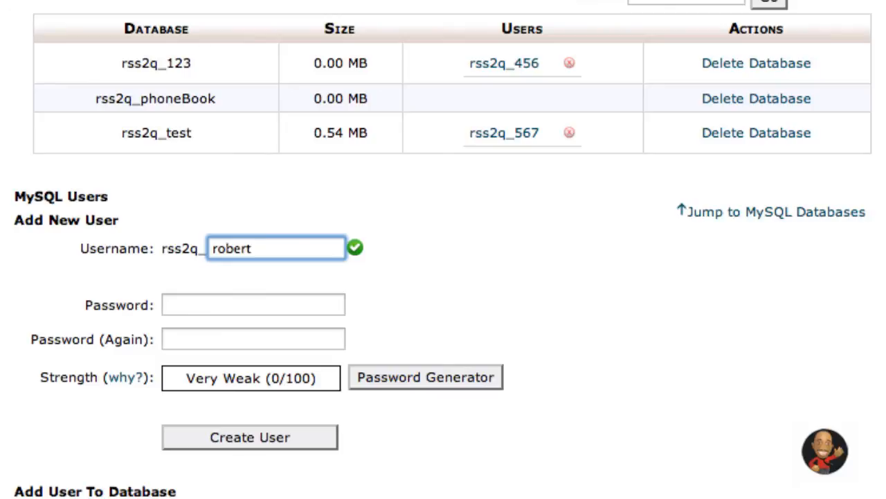
left_click(237, 314)
type("1234567")
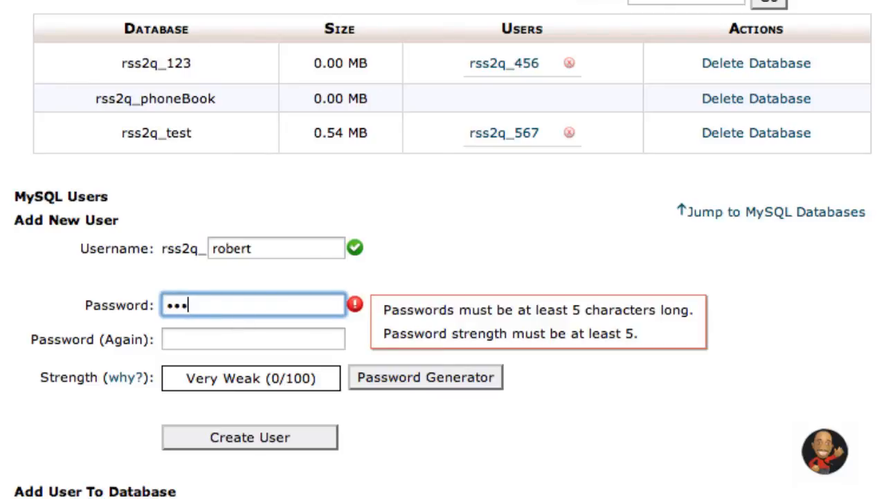
type("890")
left_click(253, 339)
type("1234567890")
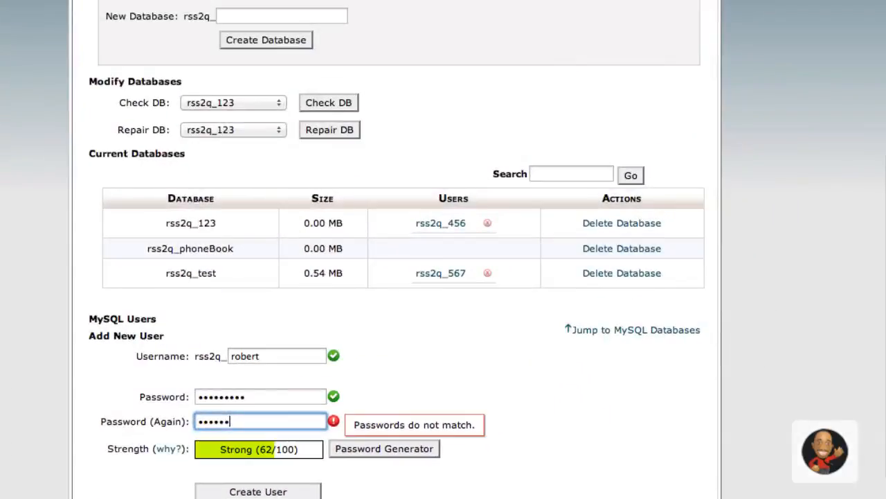
left_click(230, 491)
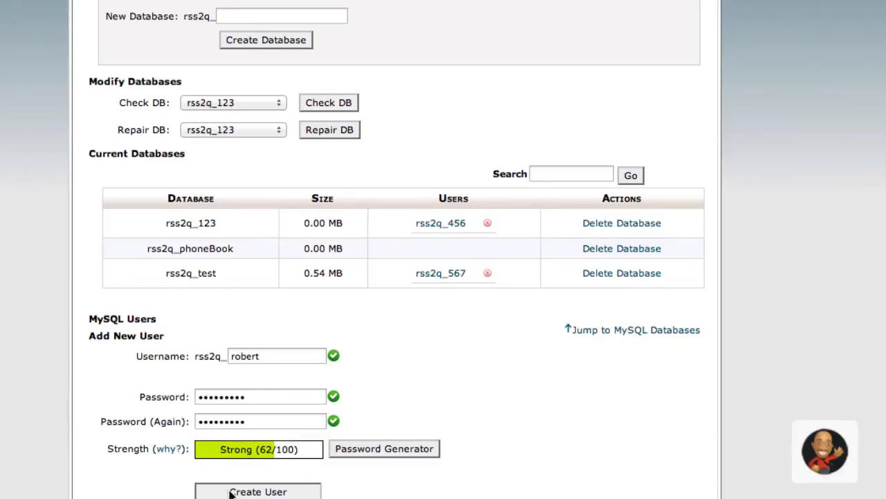
left_click(420, 190)
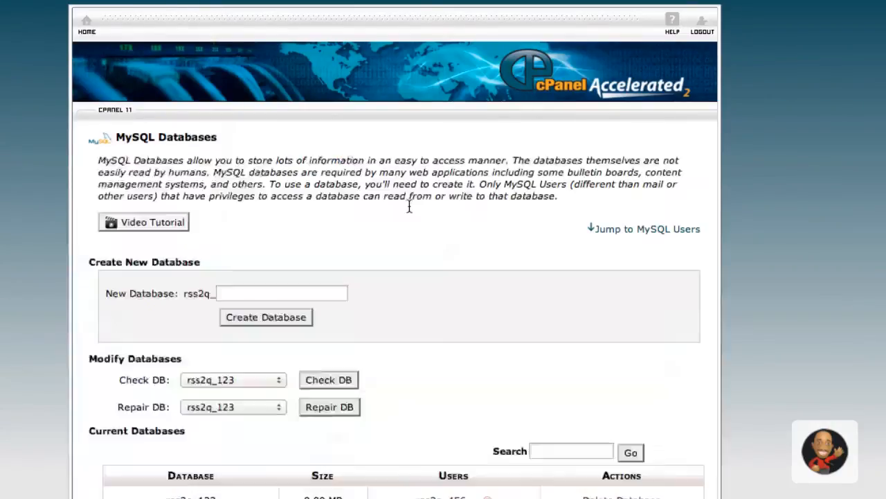
scroll(412, 277, "down", 1)
scroll(415, 338, "down", 5)
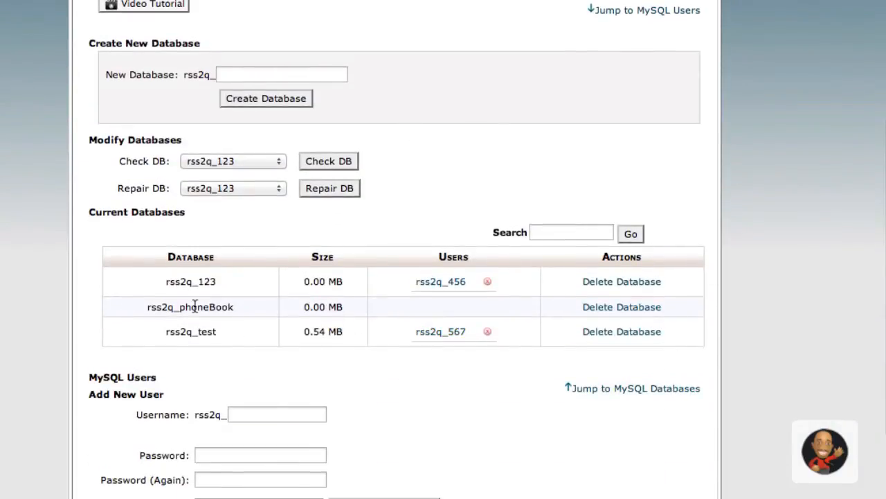
scroll(199, 306, "down", 1)
scroll(199, 306, "down", 6)
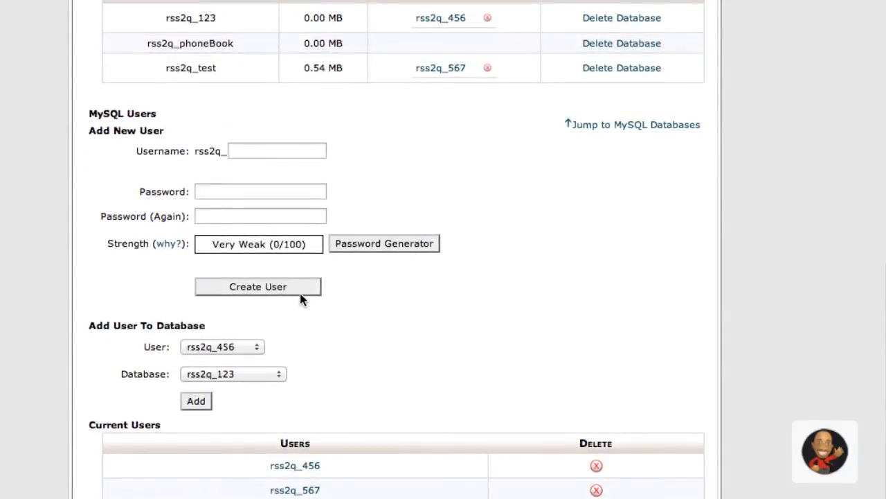
- Add the newly created MySQL user to the rss2q_phoneBook database
left_click(219, 348)
left_click(223, 373)
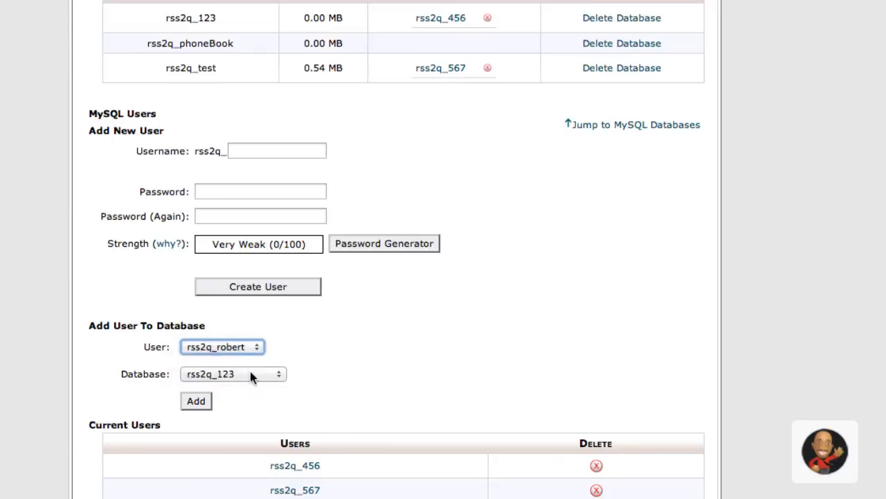
left_click(254, 375)
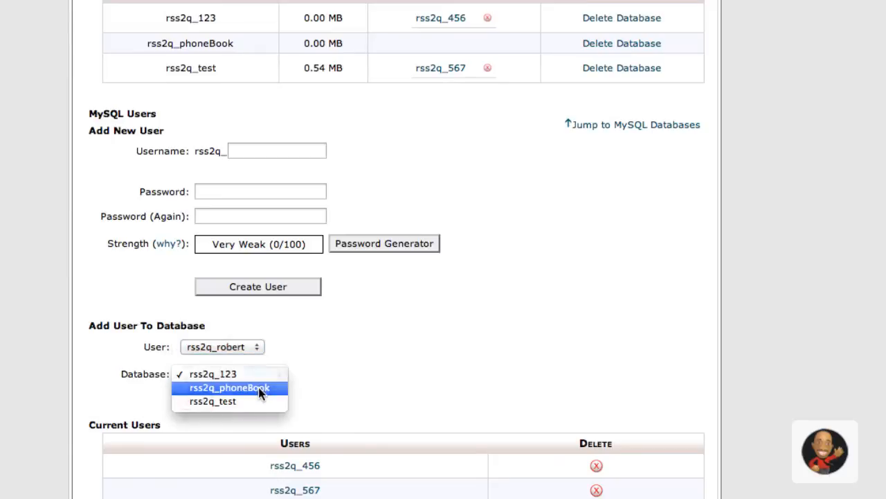
left_click(258, 387)
left_click(197, 401)
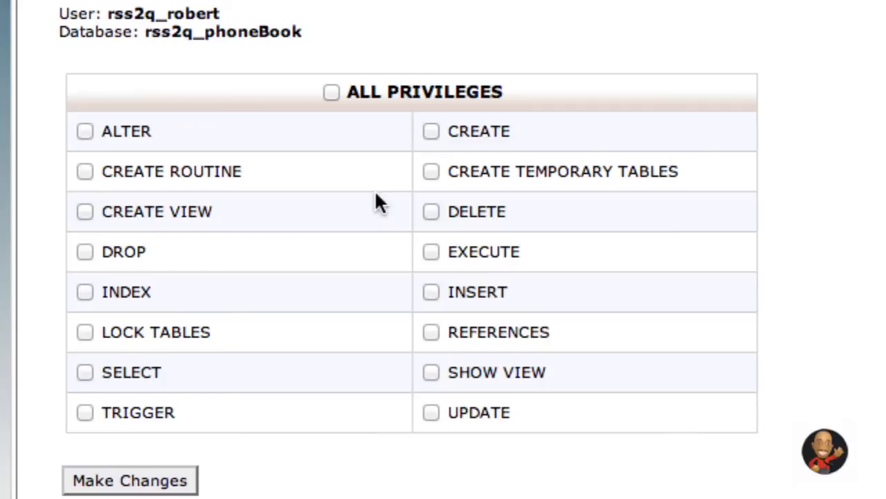
- Grant the user ALL PRIVILEGES on rss2q_phoneBook and return to the MySQL databases page
left_click(331, 92)
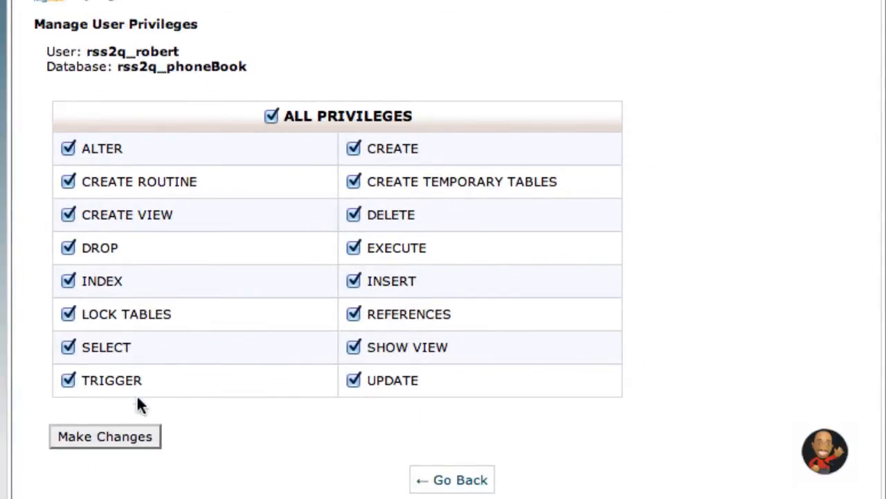
left_click(114, 439)
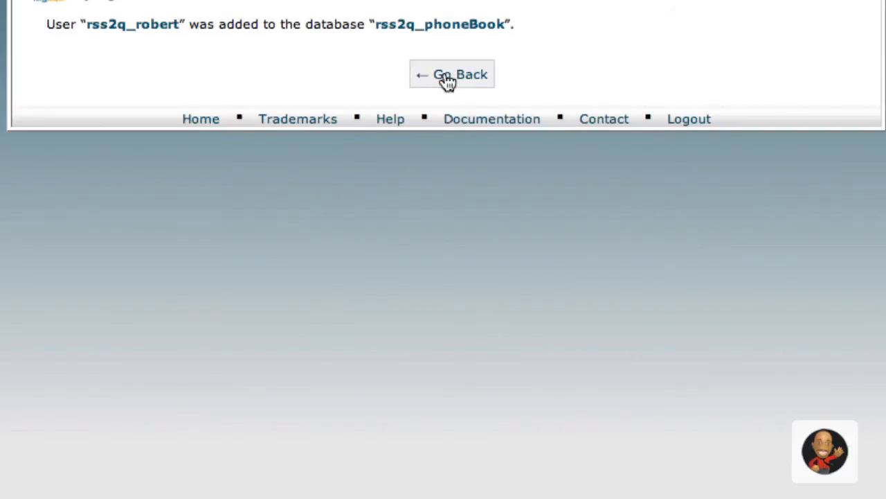
left_click(444, 76)
scroll(443, 211, "down", 4)
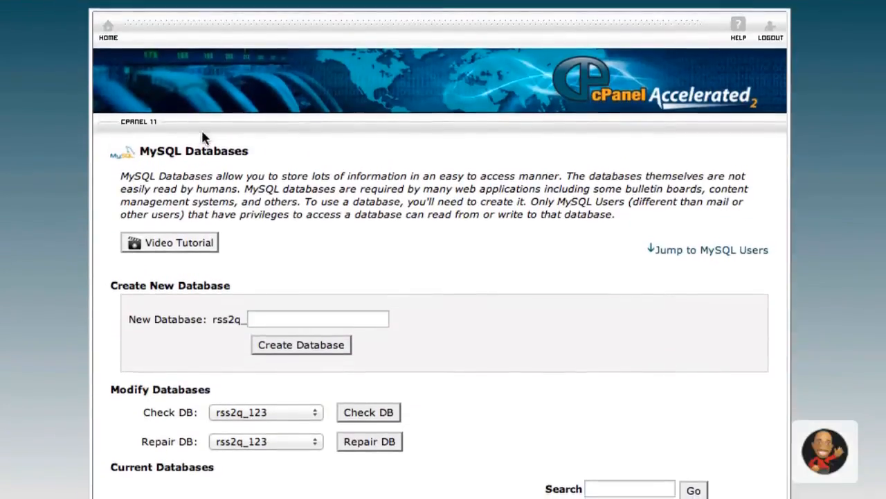
- Launch phpMyAdmin from the cPanel home page to list the hosting account's databases
left_click(108, 31)
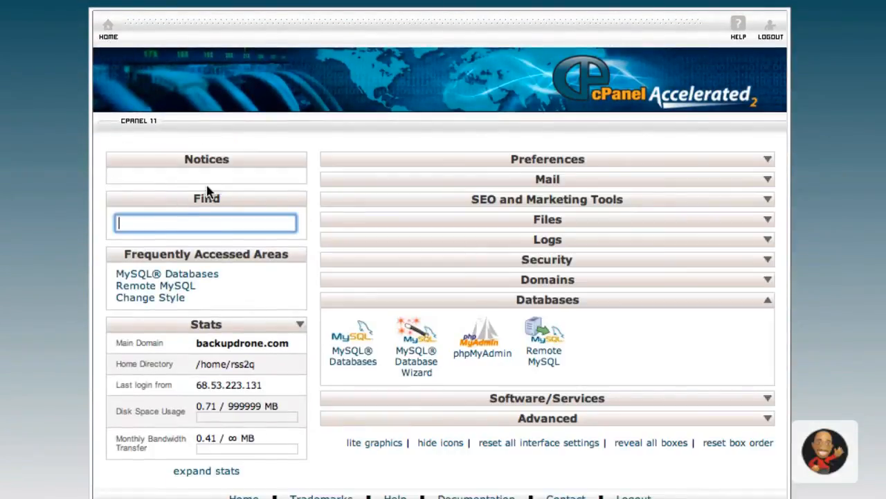
left_click(478, 355)
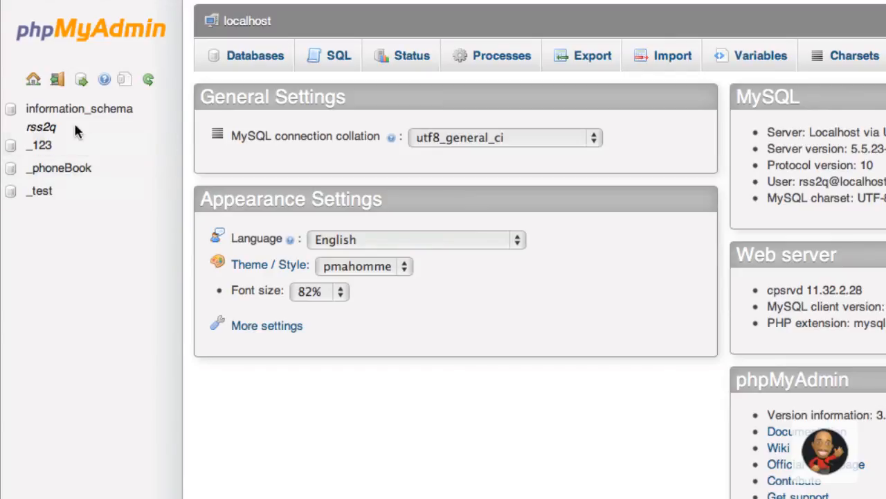
- In _phoneBook, start a new table named contacts with 3 columns
left_click(69, 170)
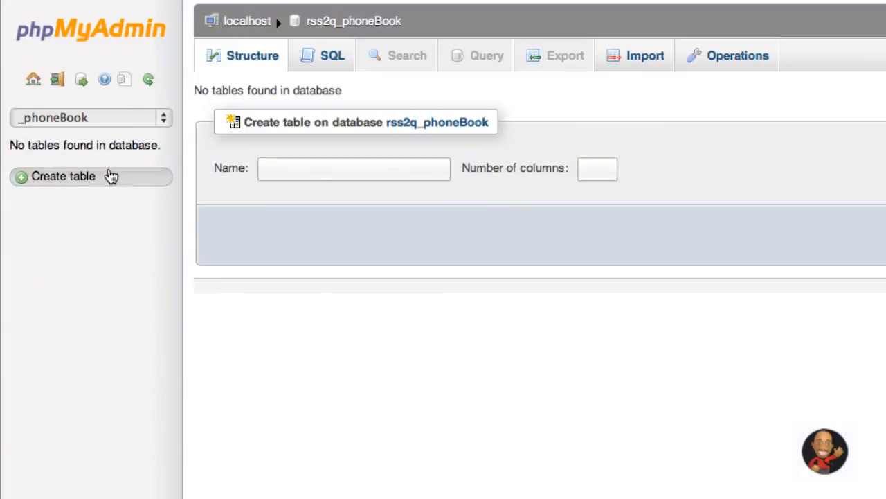
left_click(299, 165)
type("contacts")
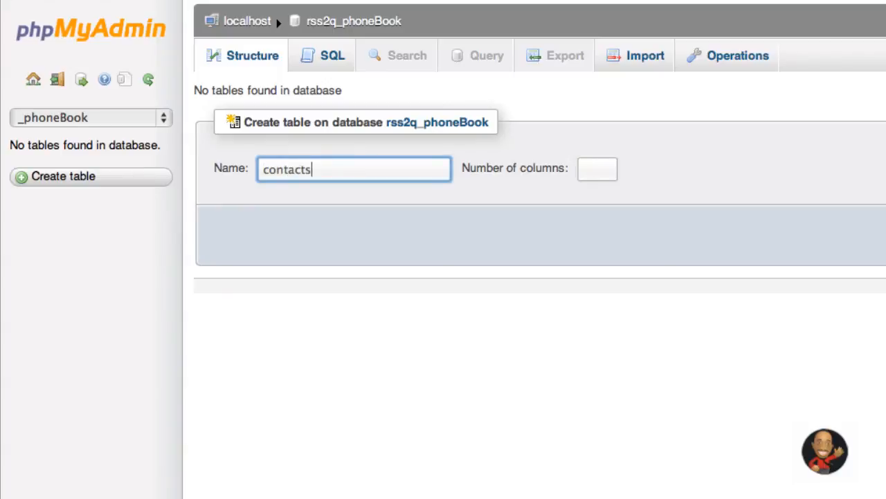
key("Tab")
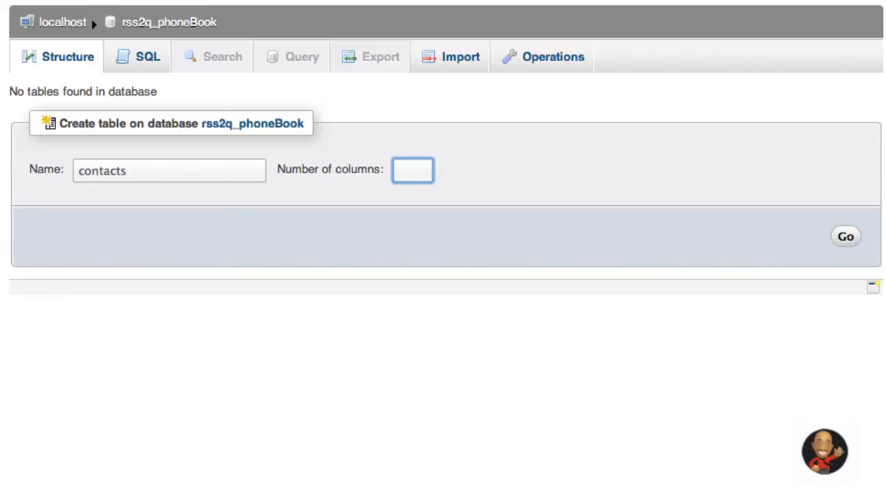
type("3")
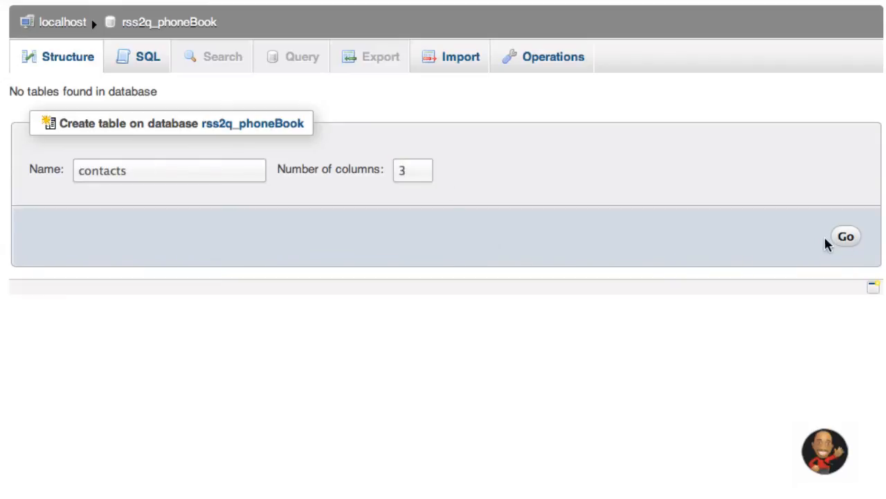
left_click(846, 237)
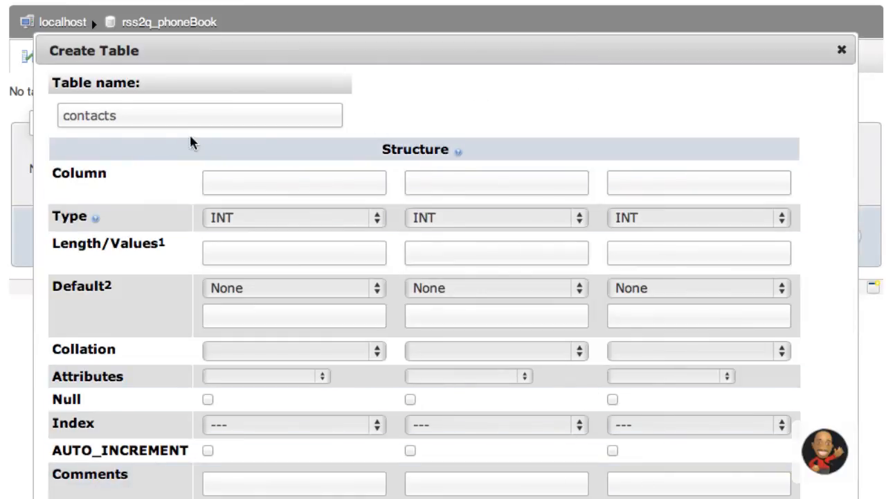
- Name the three columns firstName, lastName and phoneBook, each of type VARCHAR
left_click(254, 182)
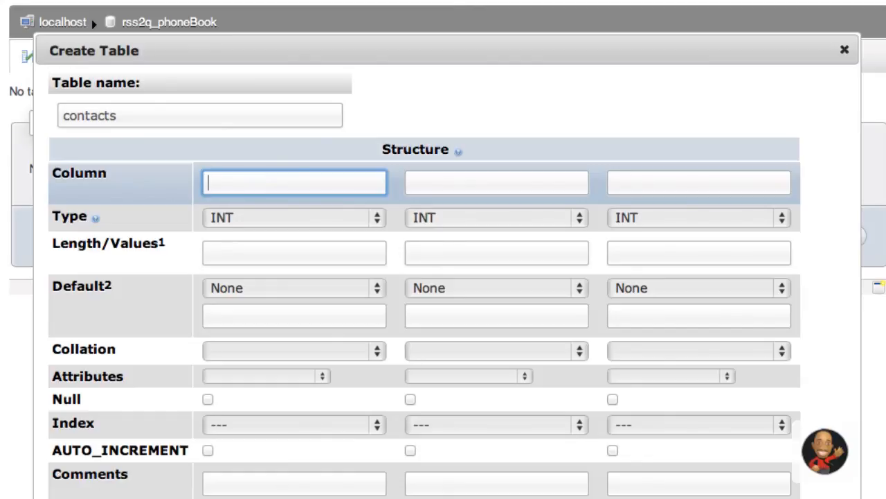
type("firstName")
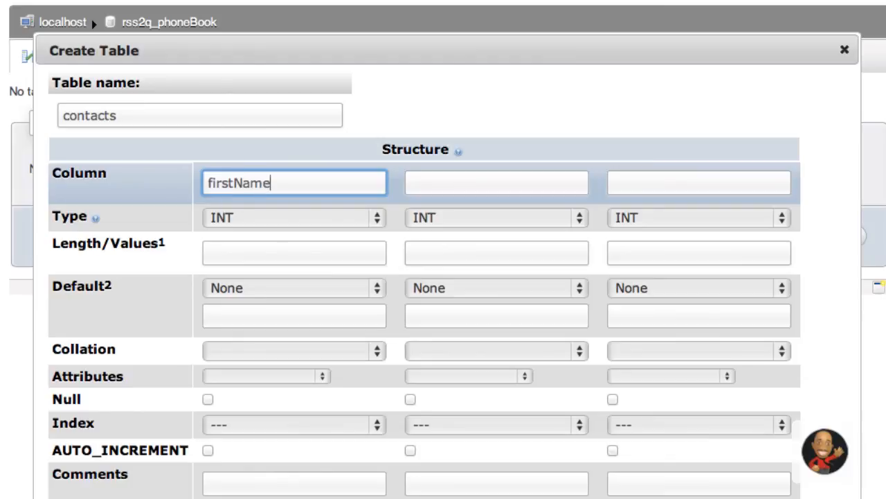
key("Tab")
type("lastName")
key("Tab")
type("phoneBook")
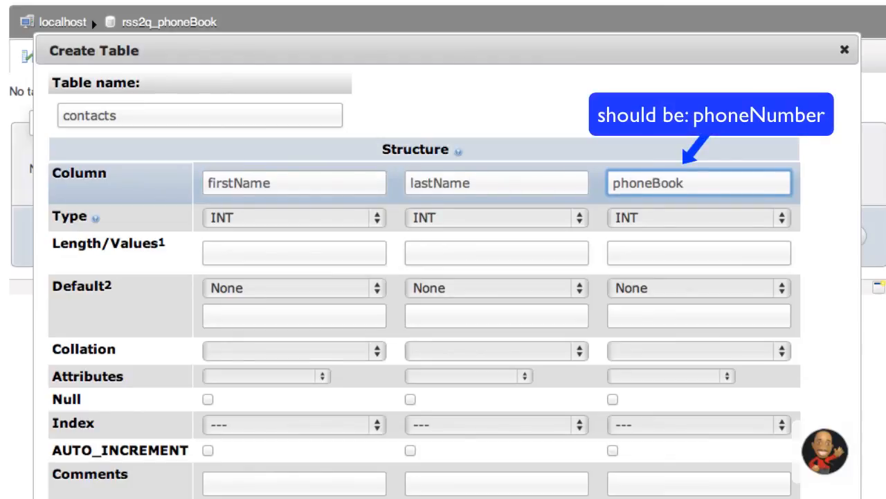
left_click(263, 222)
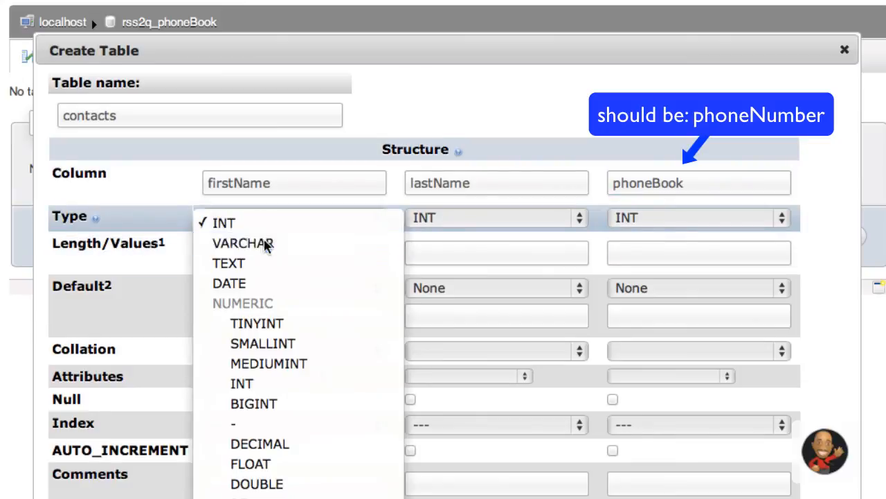
left_click(260, 242)
left_click(439, 220)
left_click(444, 242)
left_click(629, 218)
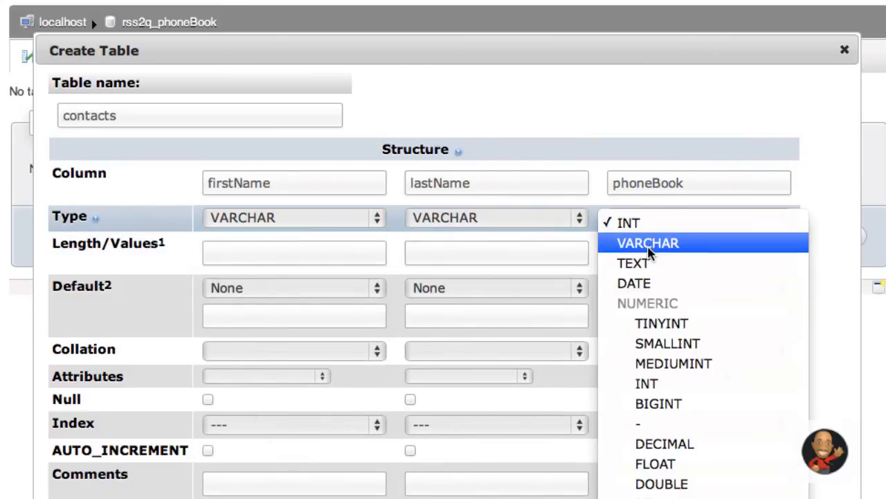
left_click(653, 243)
- Set the column lengths to 15, 15 and 12 and save the contacts table
left_click(334, 257)
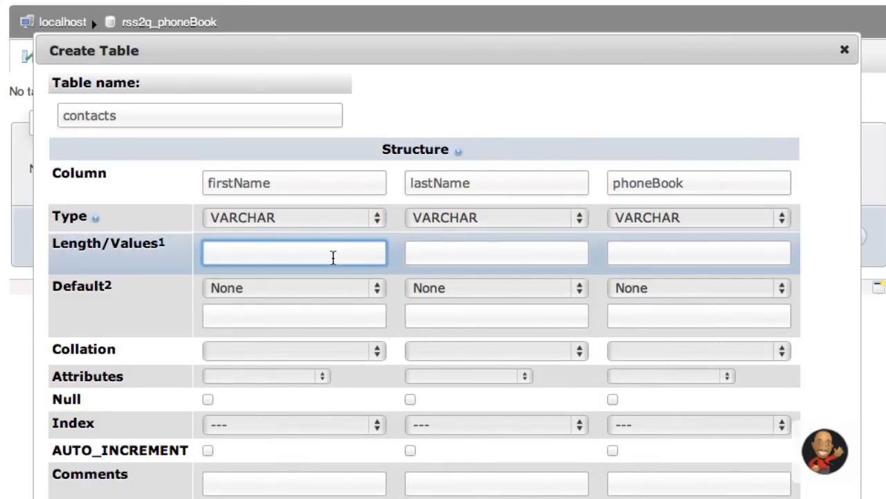
type("15")
key("Tab")
type("15")
key("Tab")
type("12")
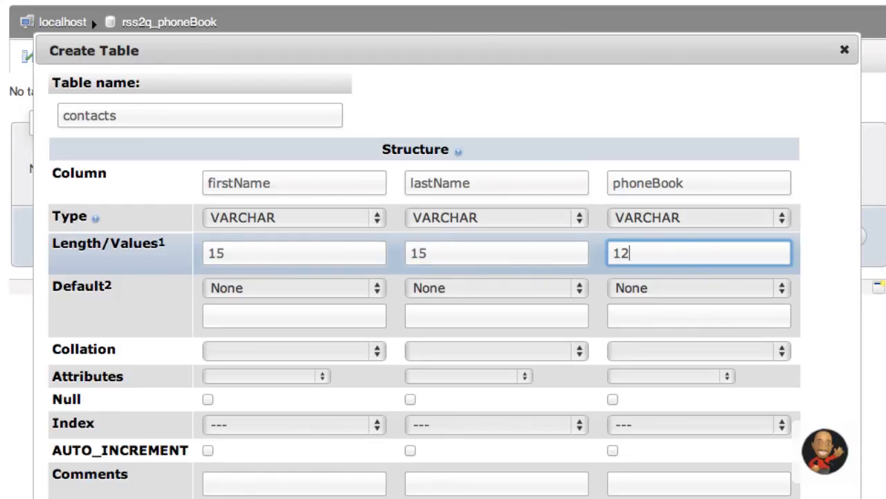
scroll(632, 311, "down", 2)
scroll(632, 311, "down", 4)
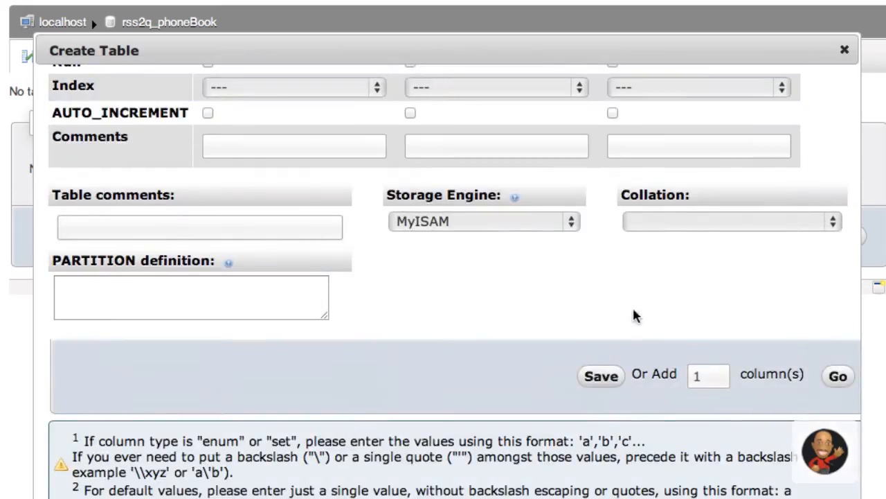
left_click(592, 383)
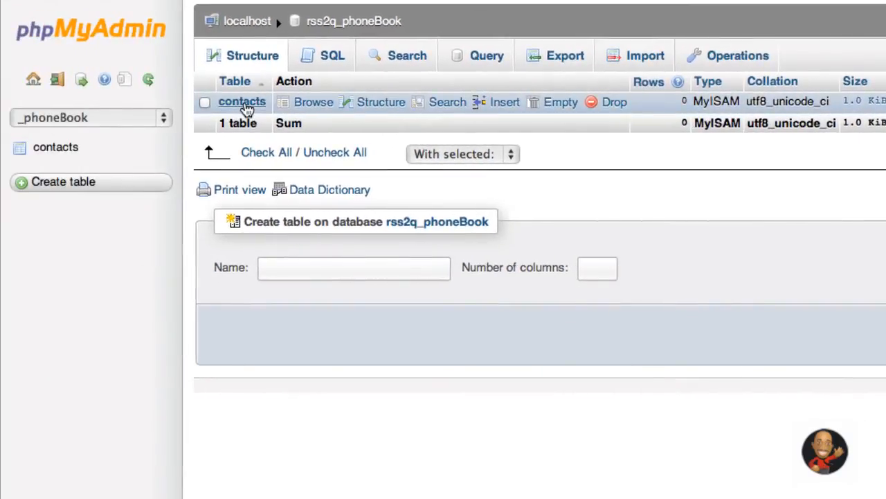
- Open a new contacts insert row and enter the contact's first and last name
left_click(62, 148)
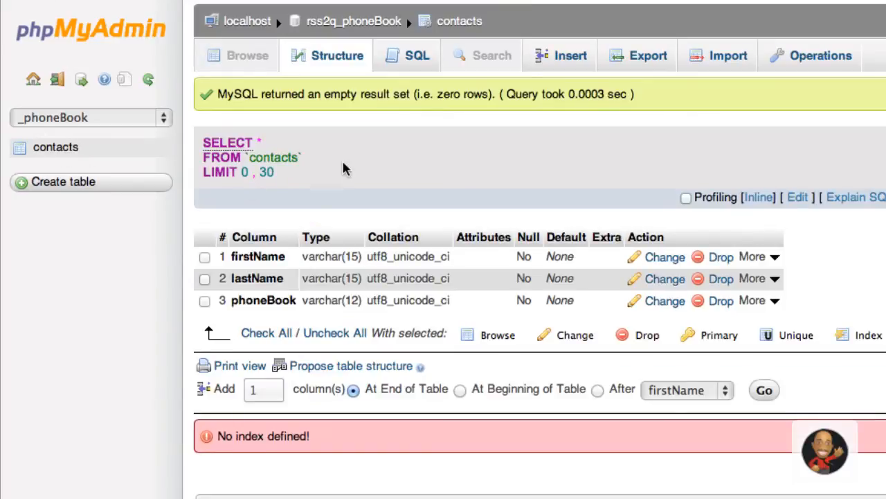
left_click(557, 57)
left_click(562, 109)
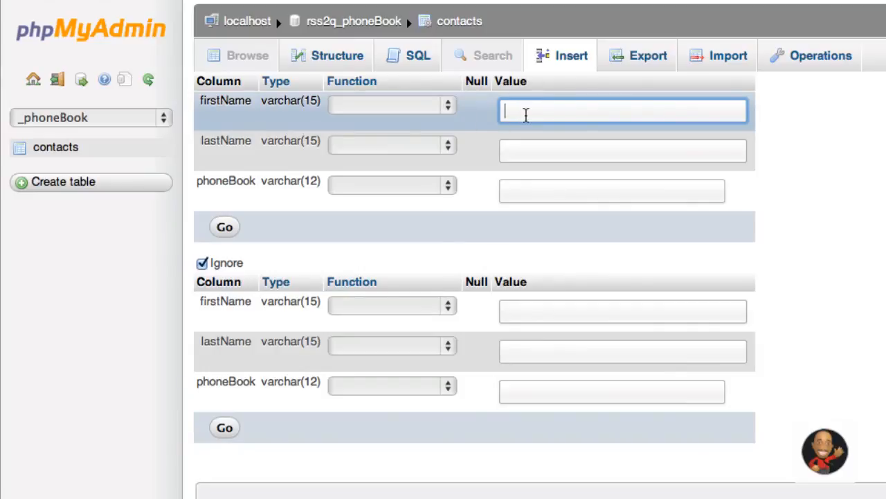
key("Tab")
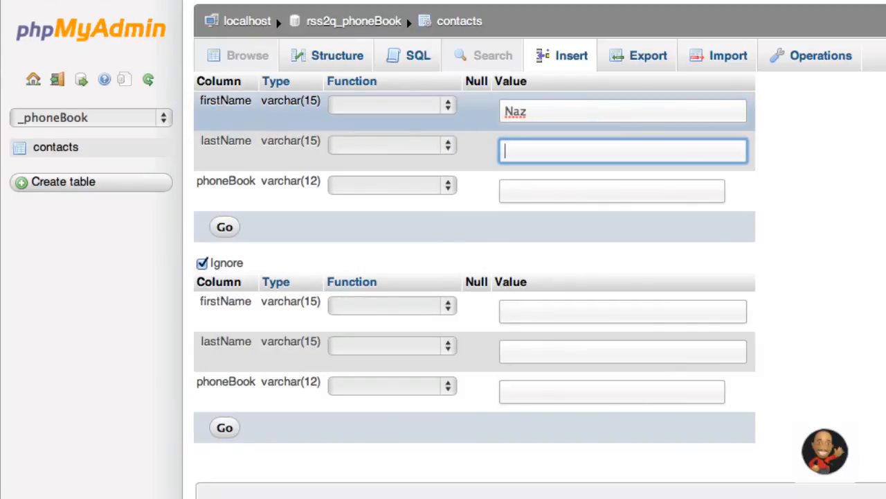
- Enter the contact's phone number, formatted with two dashes
key("Tab")
type("123")
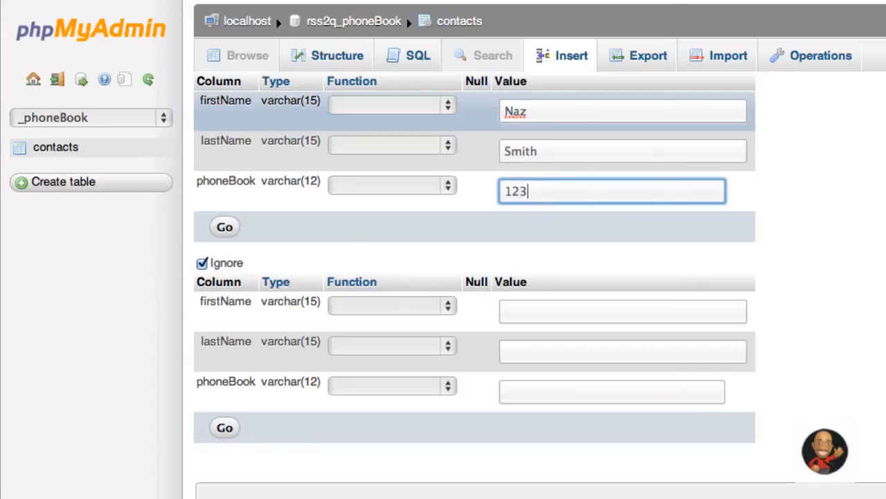
type("4561234")
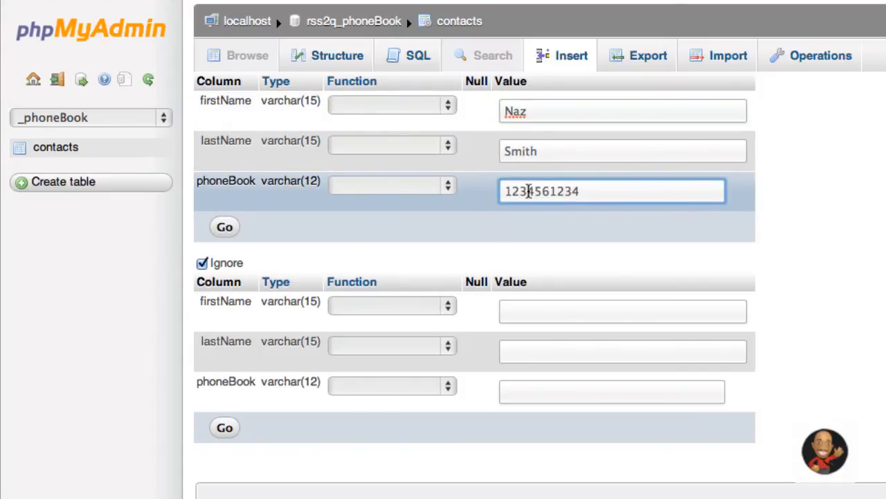
left_click(531, 191)
type("-")
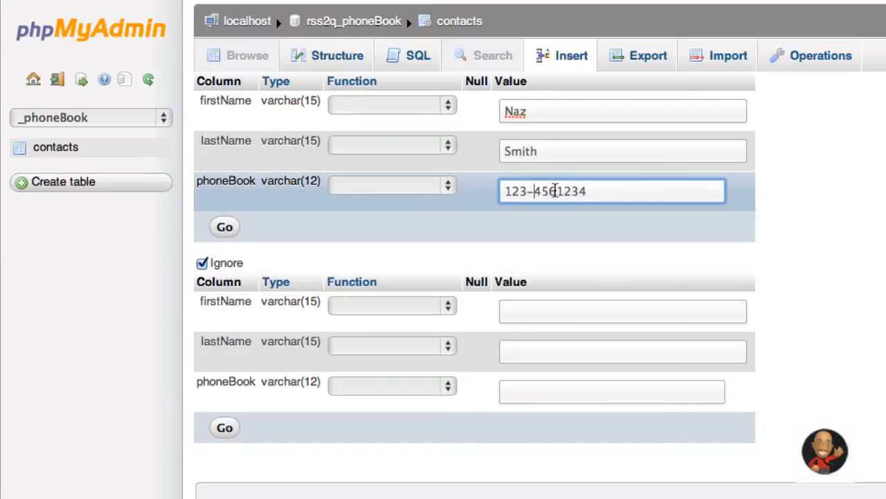
left_click(558, 191)
type("-")
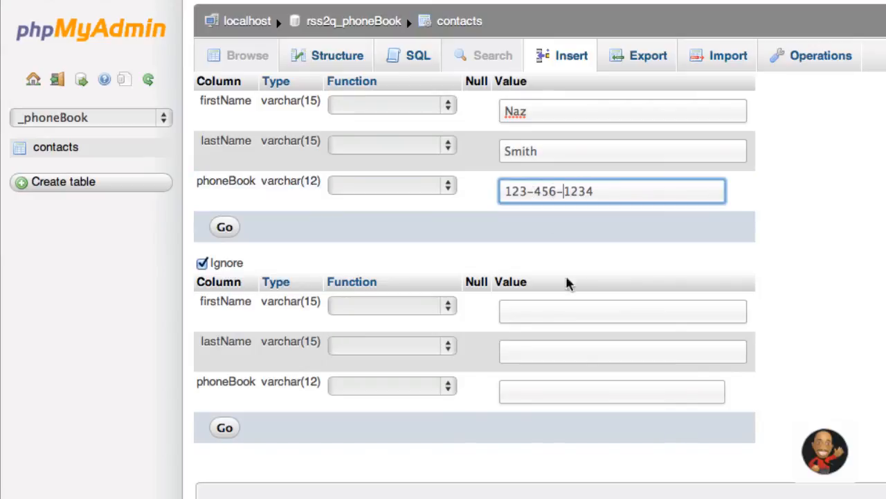
scroll(647, 311, "down", 1)
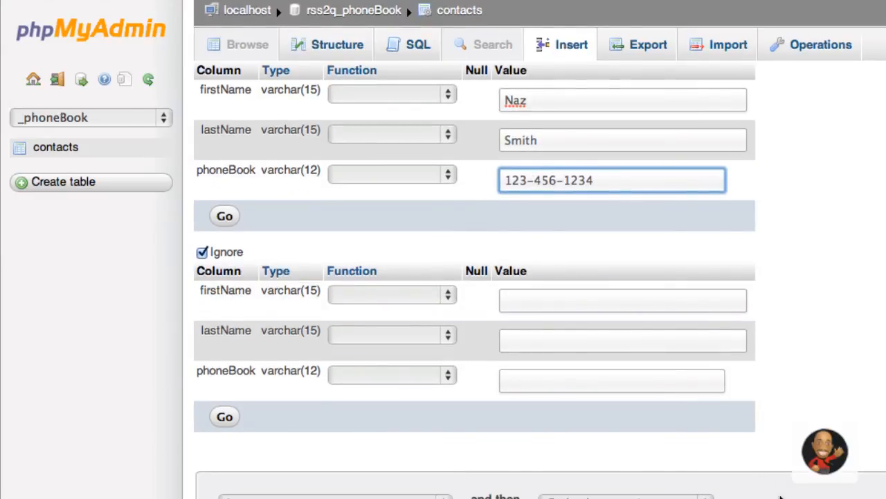
- Insert the filled-in contact row and browse the contacts table's stored row
left_click(224, 215)
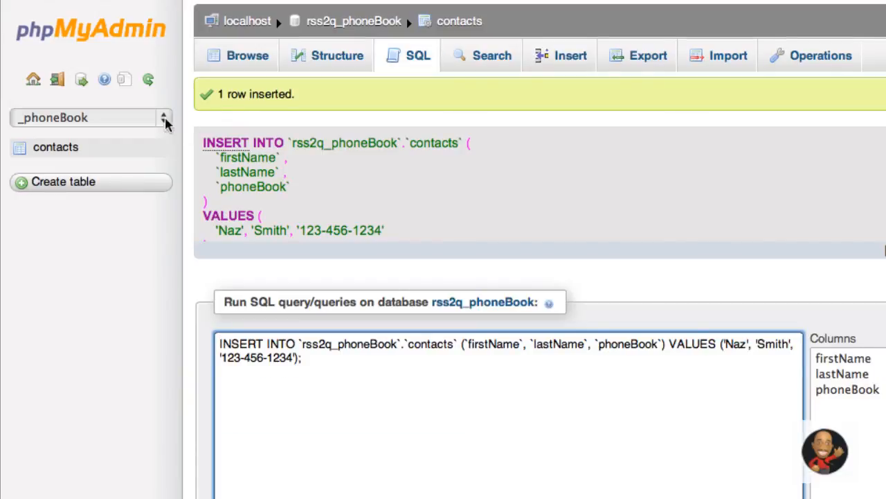
left_click(61, 152)
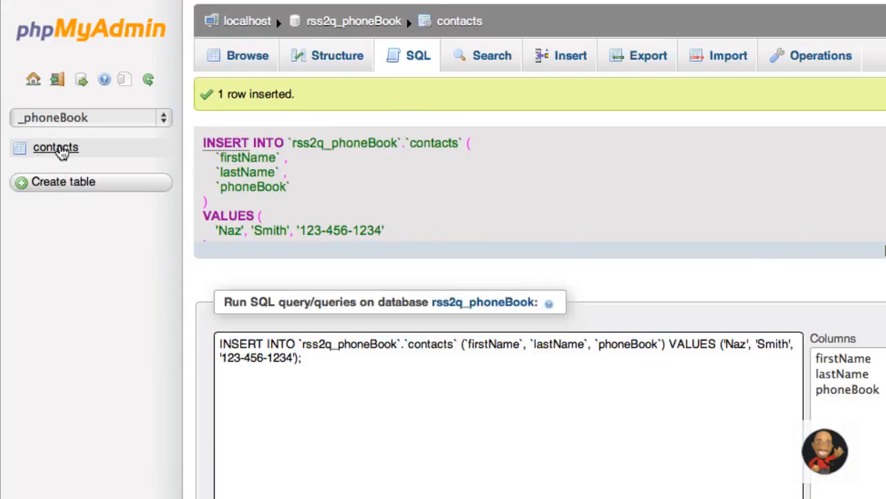